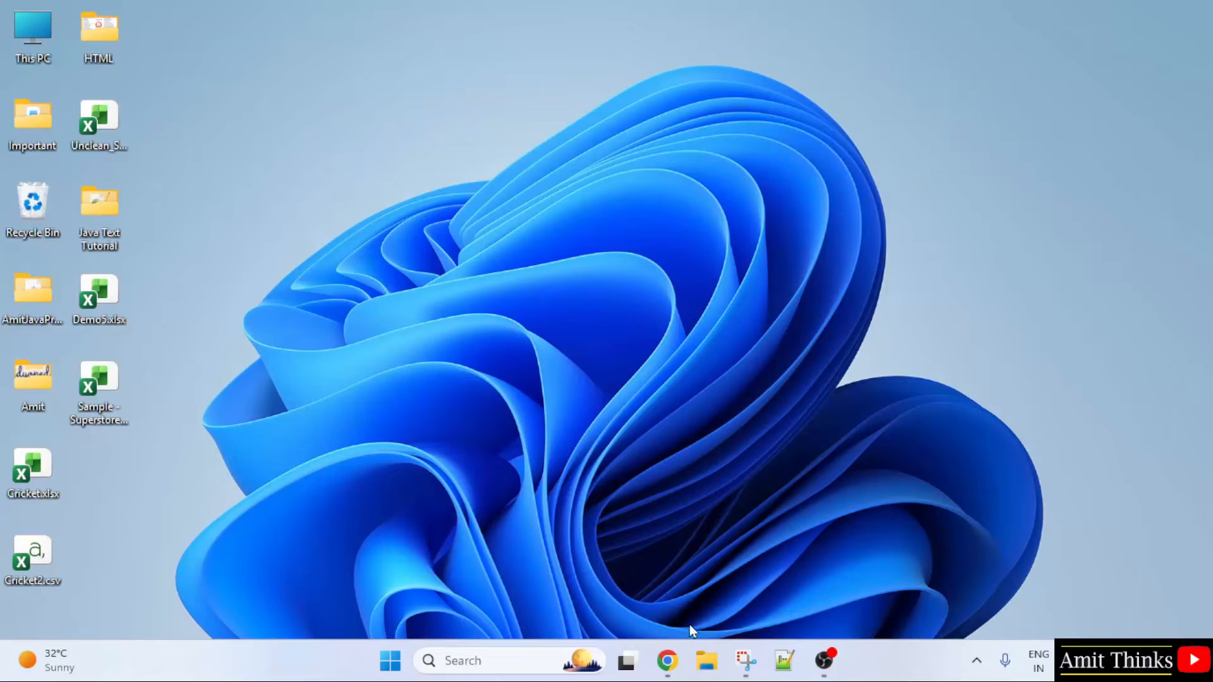
Switch to Chrome, search Google for "oracle java" and open Oracle's Java Software result
click(667, 660)
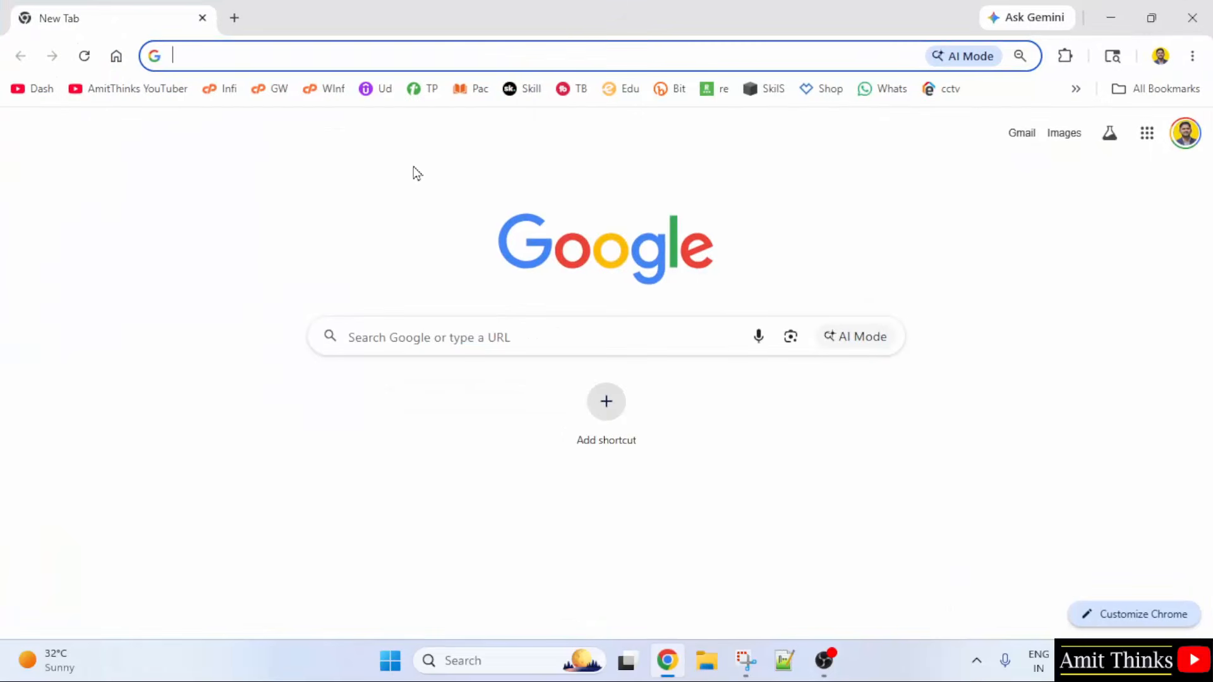
click(428, 333)
text(oracle java)
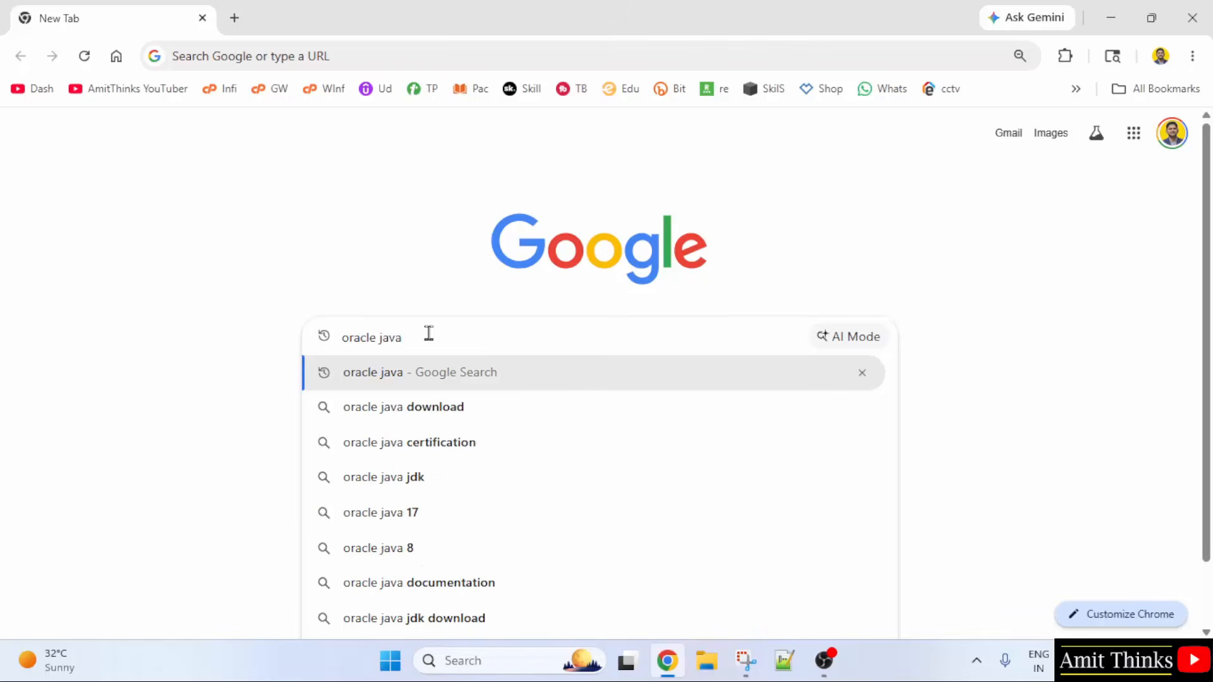
key(Return)
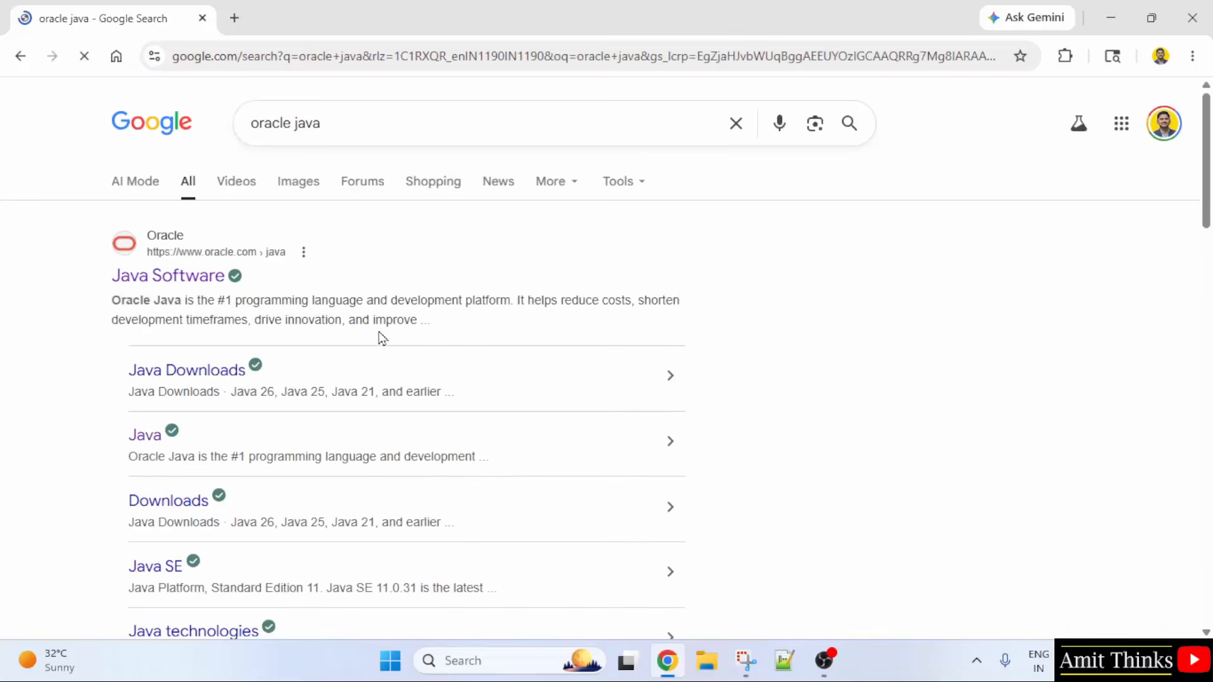
click(216, 284)
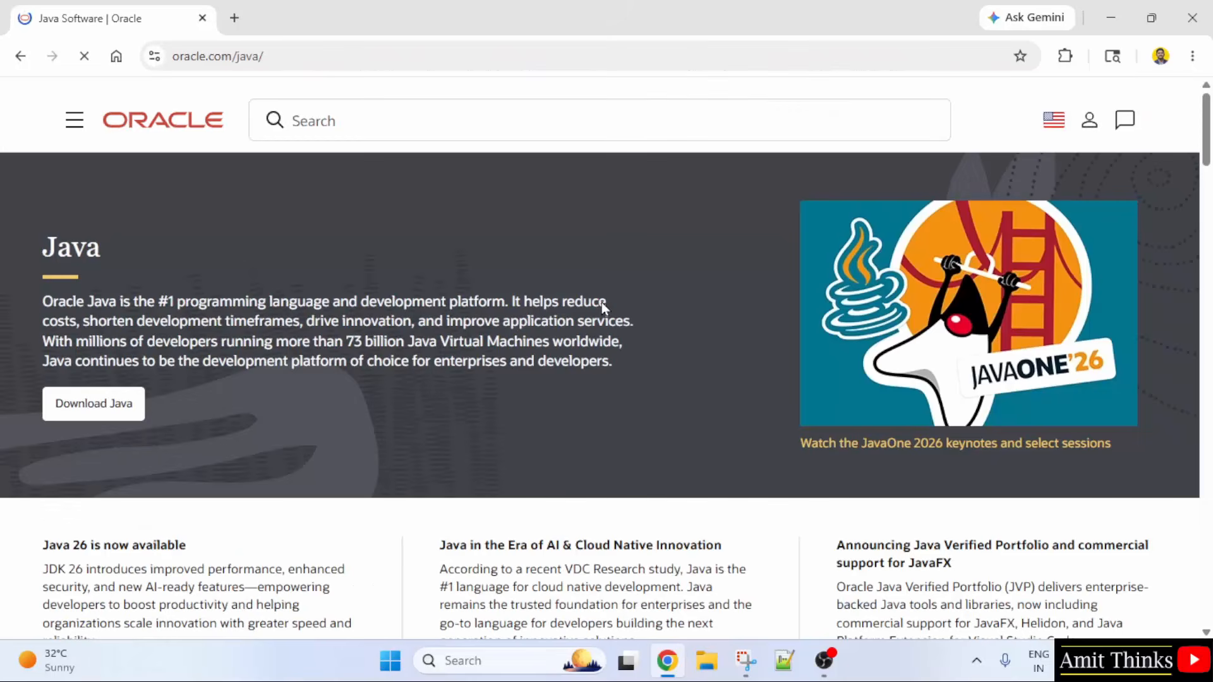
Go to the Java Downloads page from Oracle's Java page
click(279, 55)
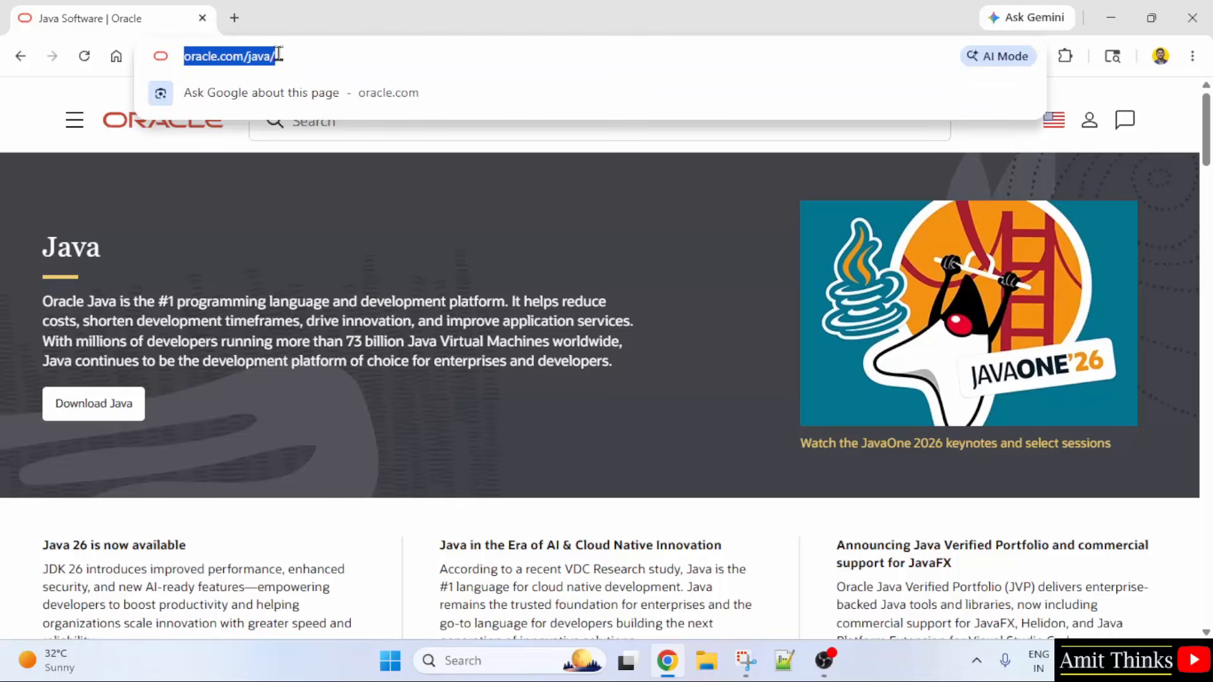
click(283, 53)
click(328, 433)
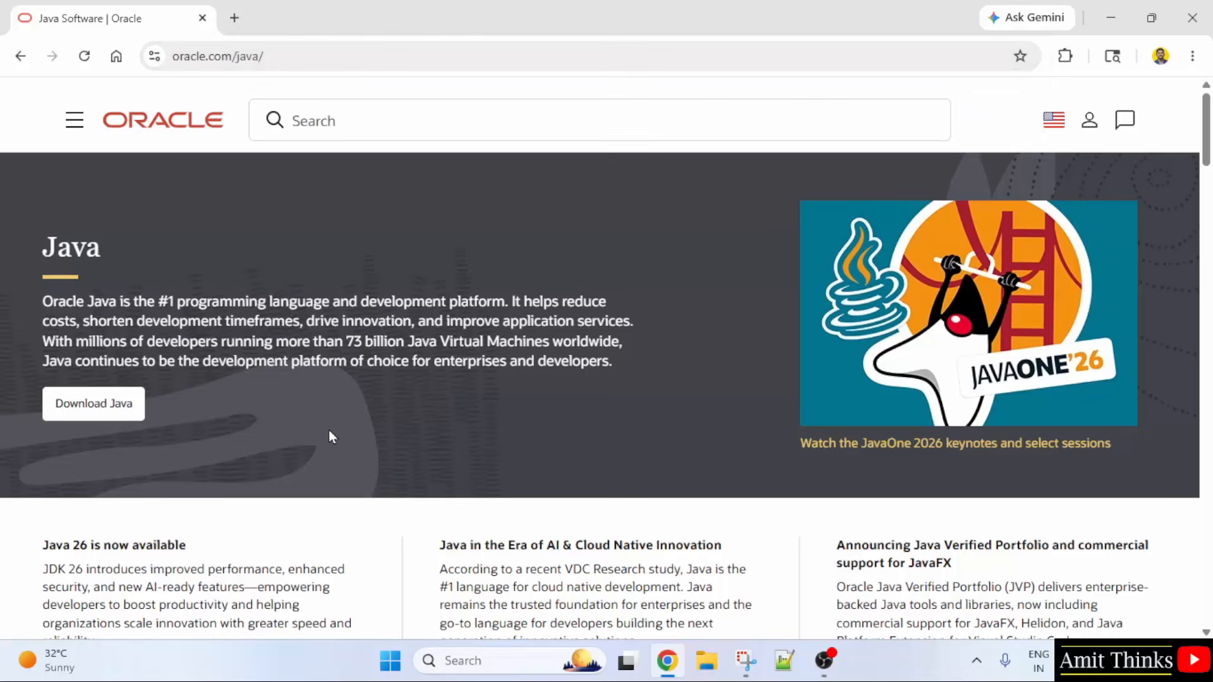
click(97, 417)
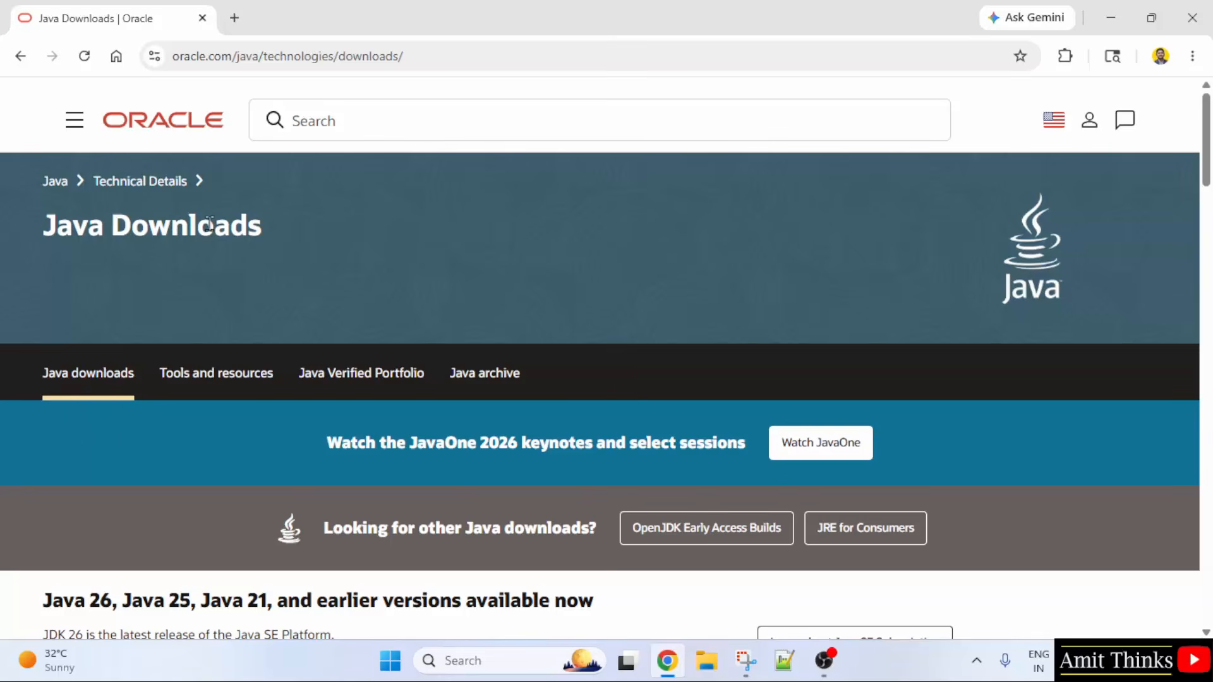
Download the x64 Installer of JDK 26 for Windows, jdk-26_windows-x64_bin.exe
drag(1207, 141, 1209, 225)
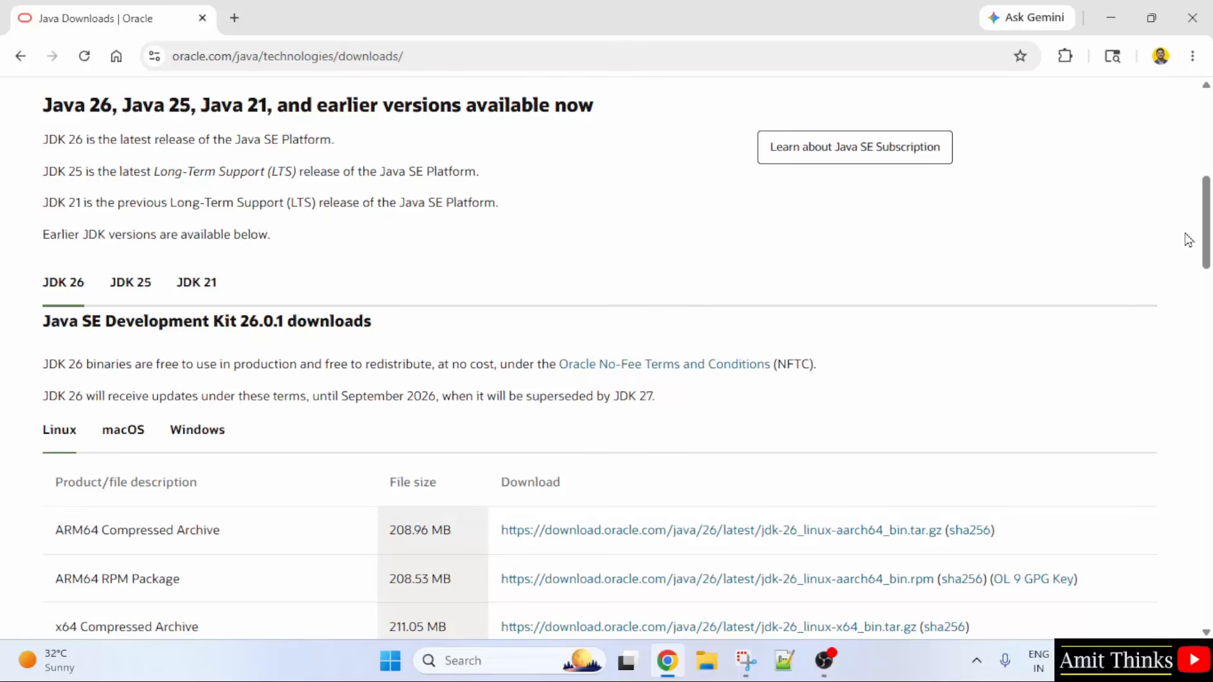
drag(1204, 228, 1200, 257)
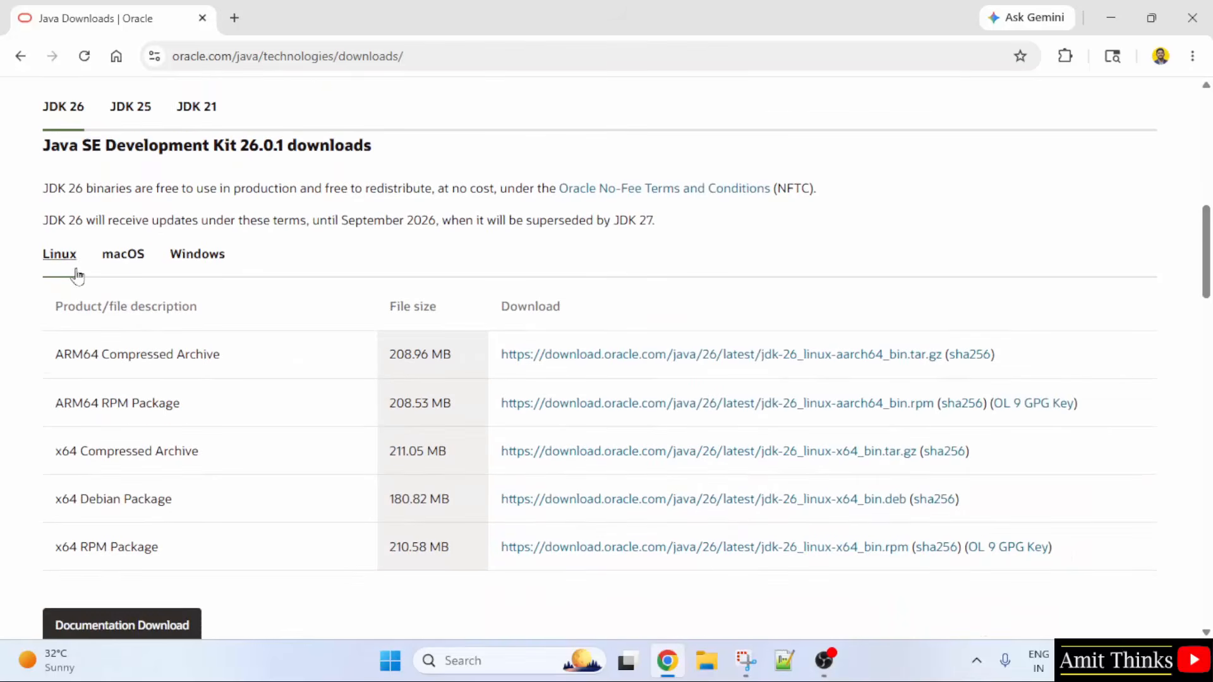
click(201, 256)
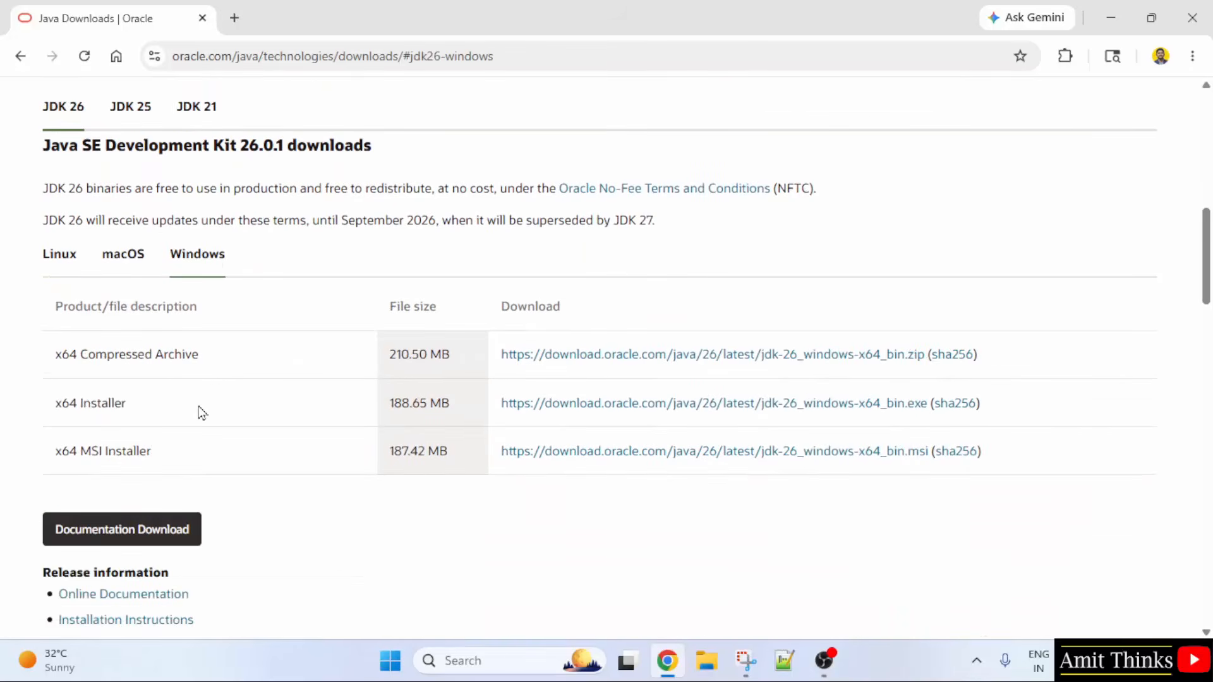
triple_click(89, 401)
click(435, 404)
triple_click(422, 407)
click(587, 411)
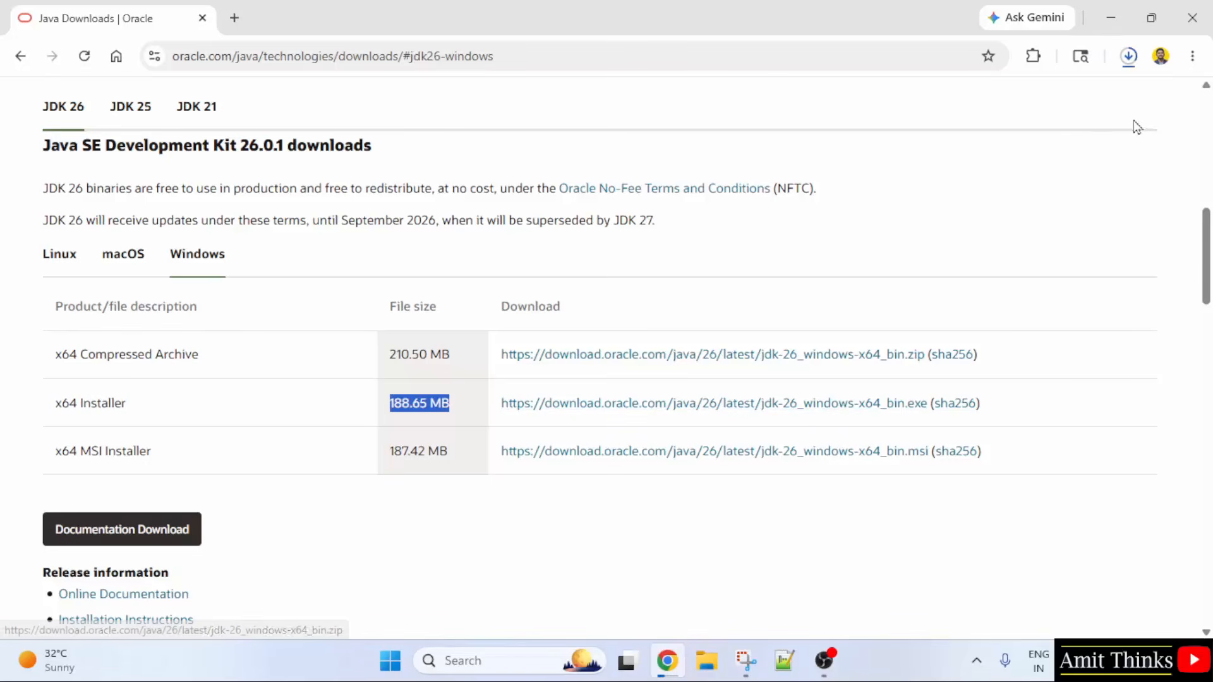
Launch the downloaded jdk-26_windows-x64_bin.exe installer and minimize the browser window
click(1129, 56)
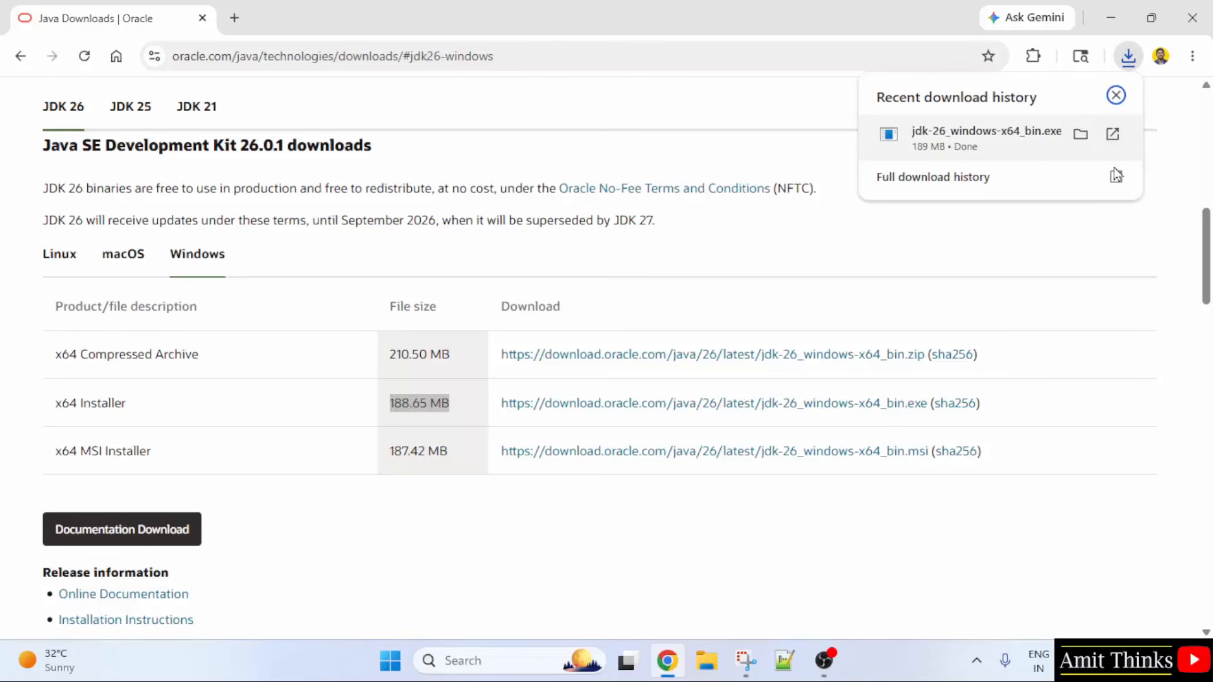
right_click(1043, 153)
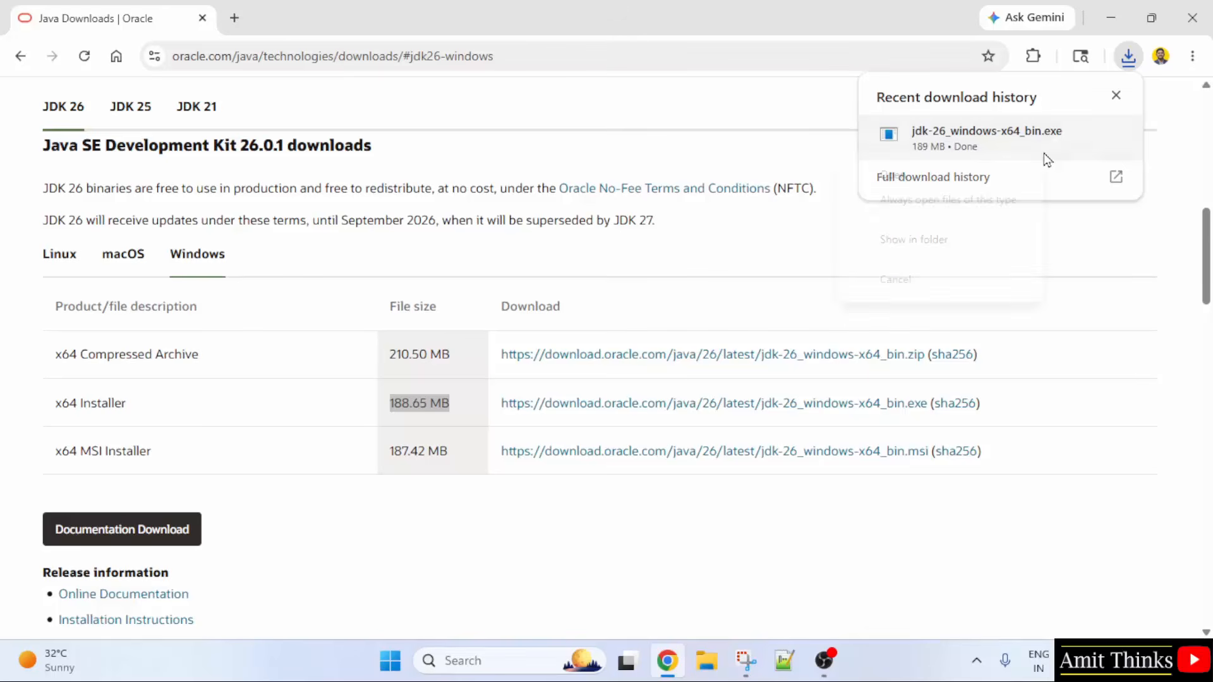
click(1003, 175)
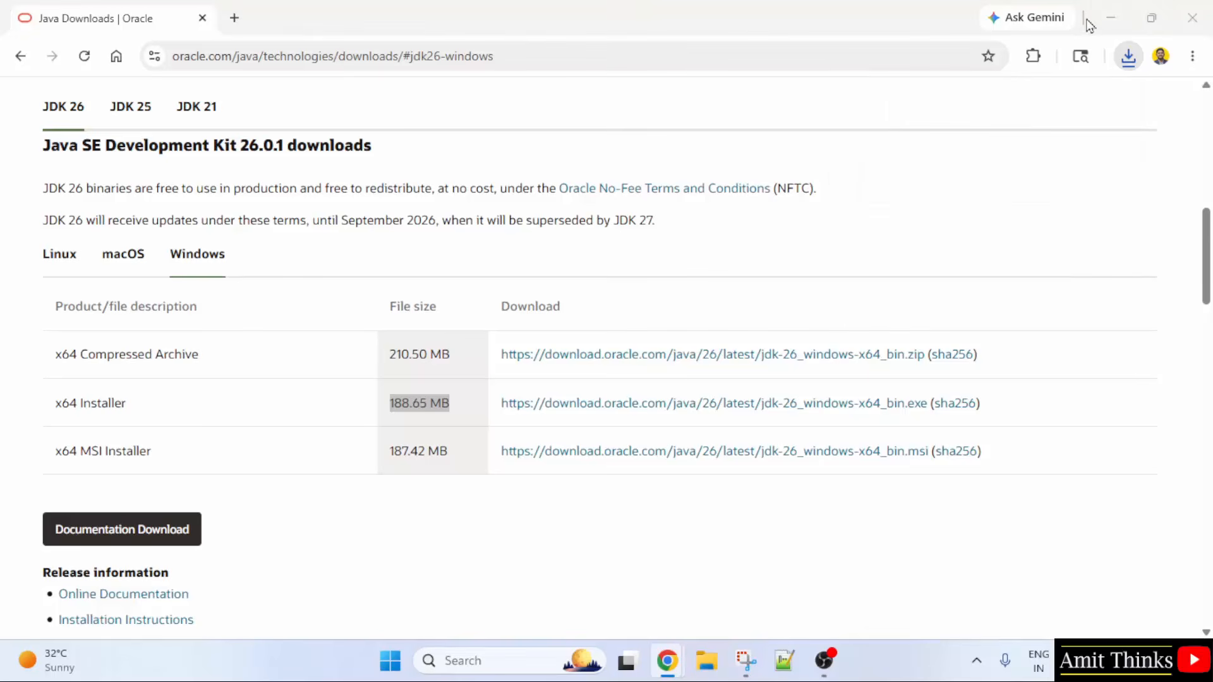
click(1110, 19)
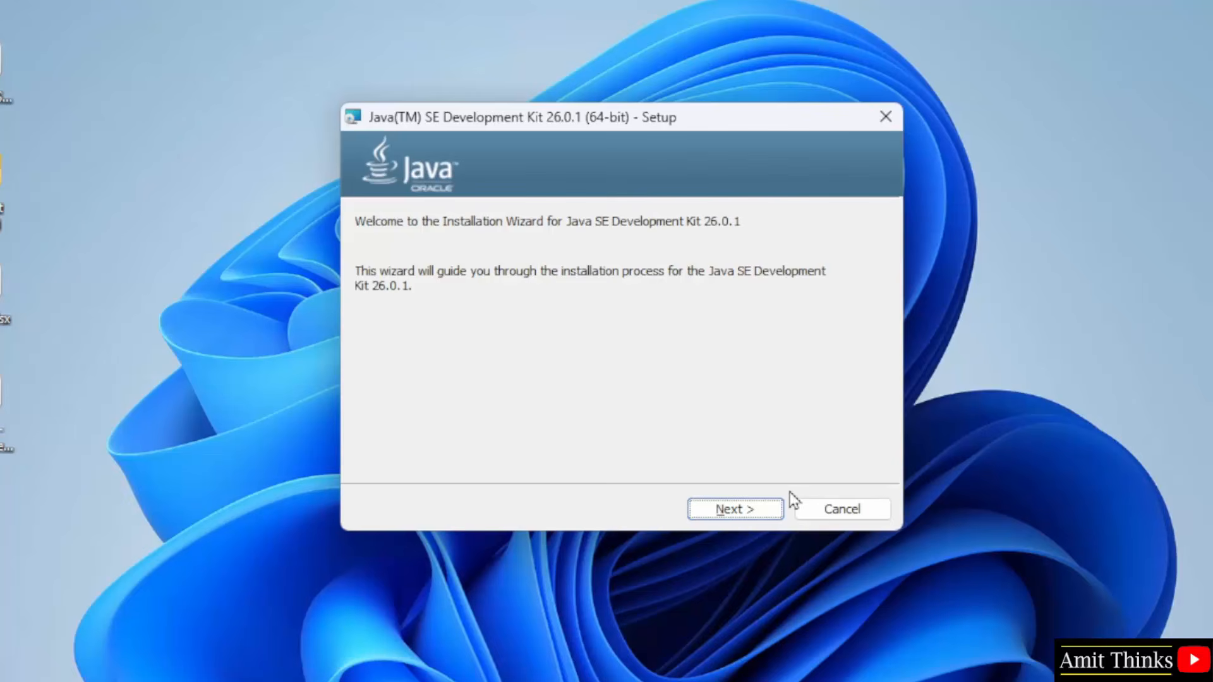
Install Java SE Development Kit 26.0.1 to the default folder C:\Program Files\Java\jdk-26.0.1\ and close the finished setup wizard
click(755, 520)
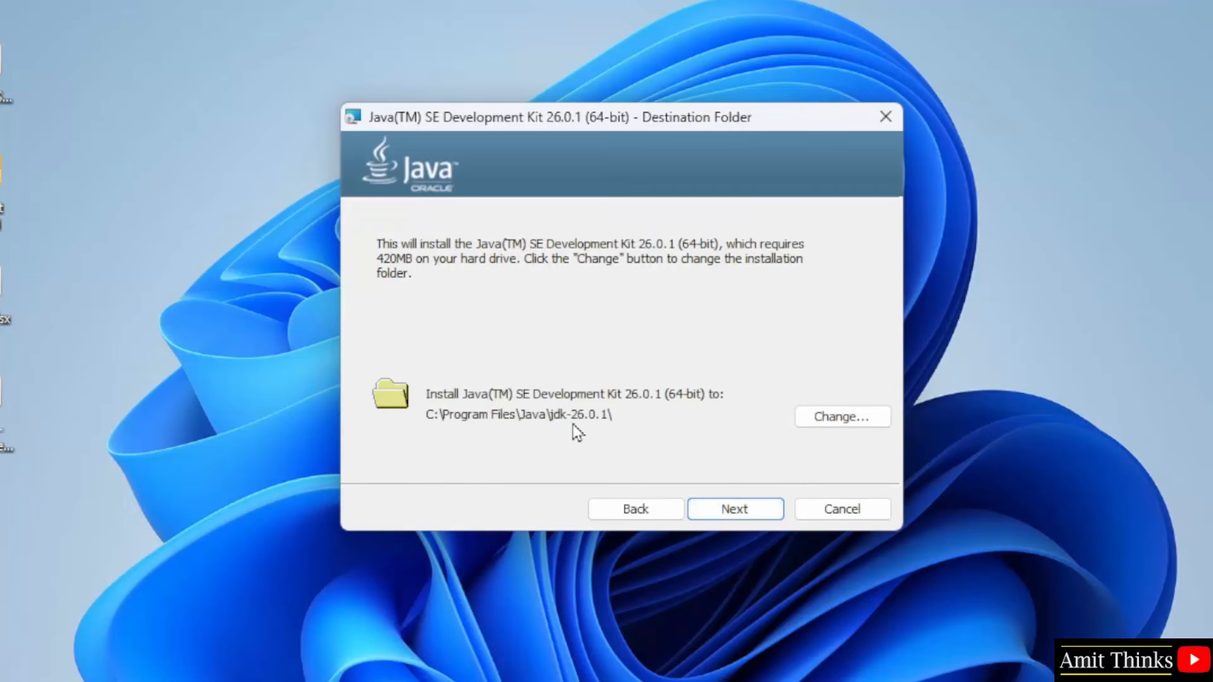
click(735, 510)
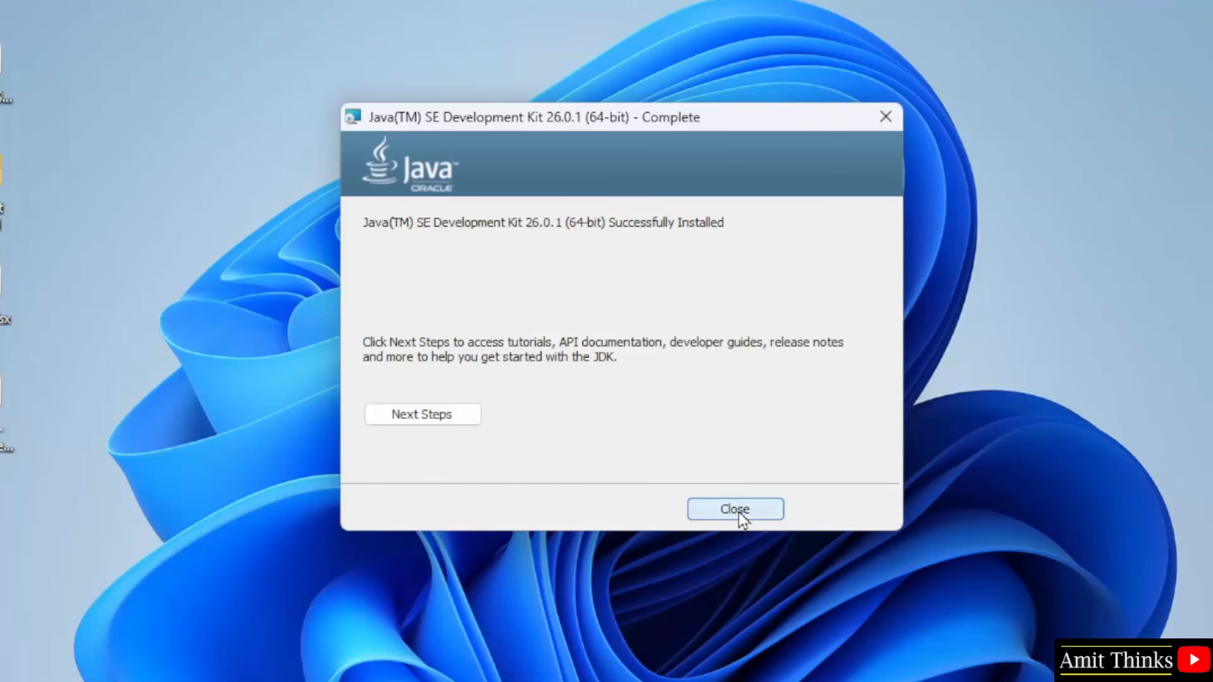
click(737, 511)
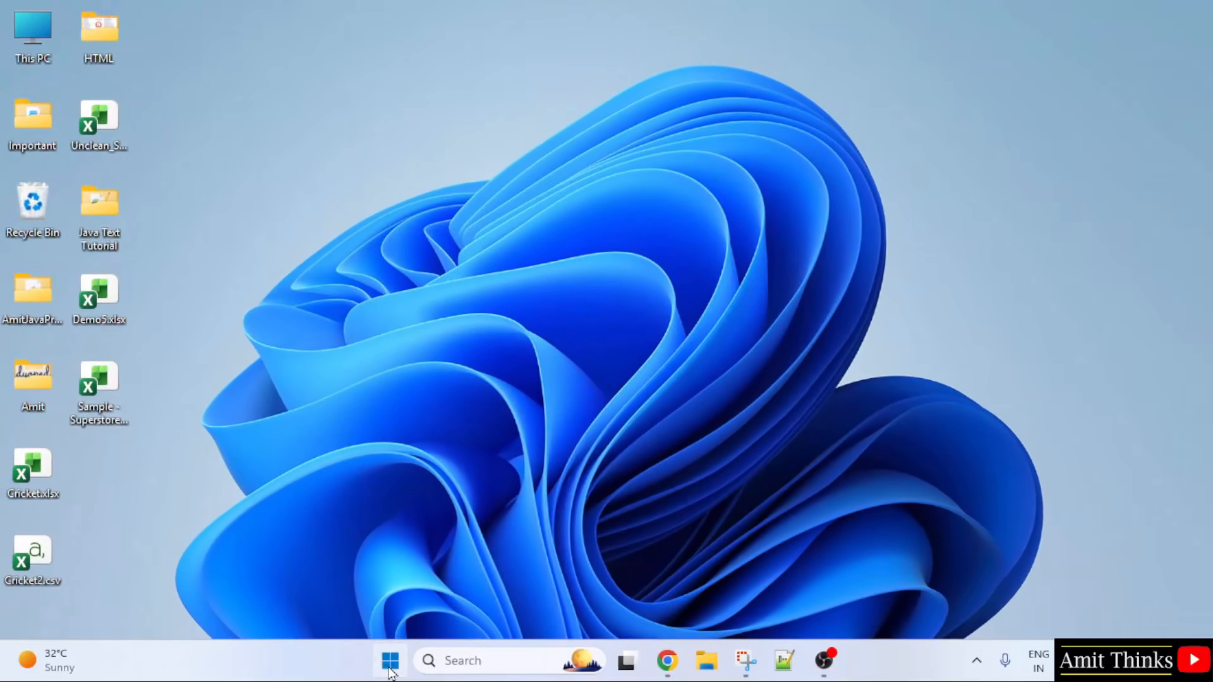
Check the installed Java version in Command Prompt with java --version, and close the window
click(389, 668)
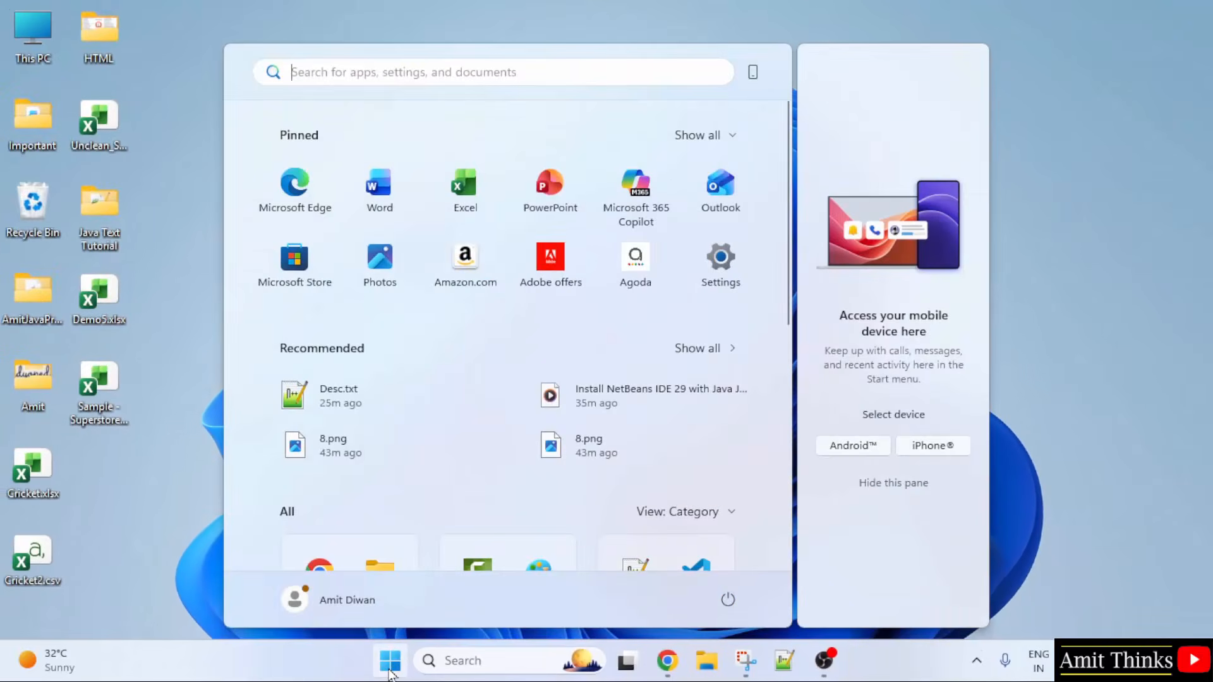
text(cmd)
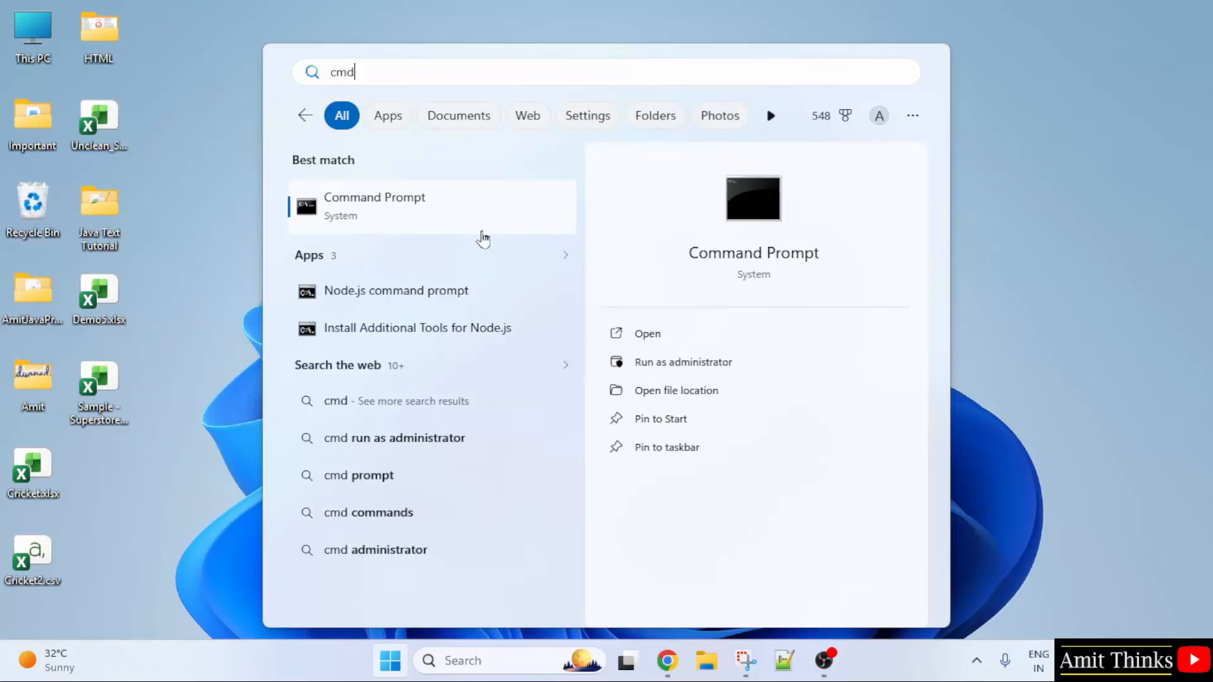
click(669, 343)
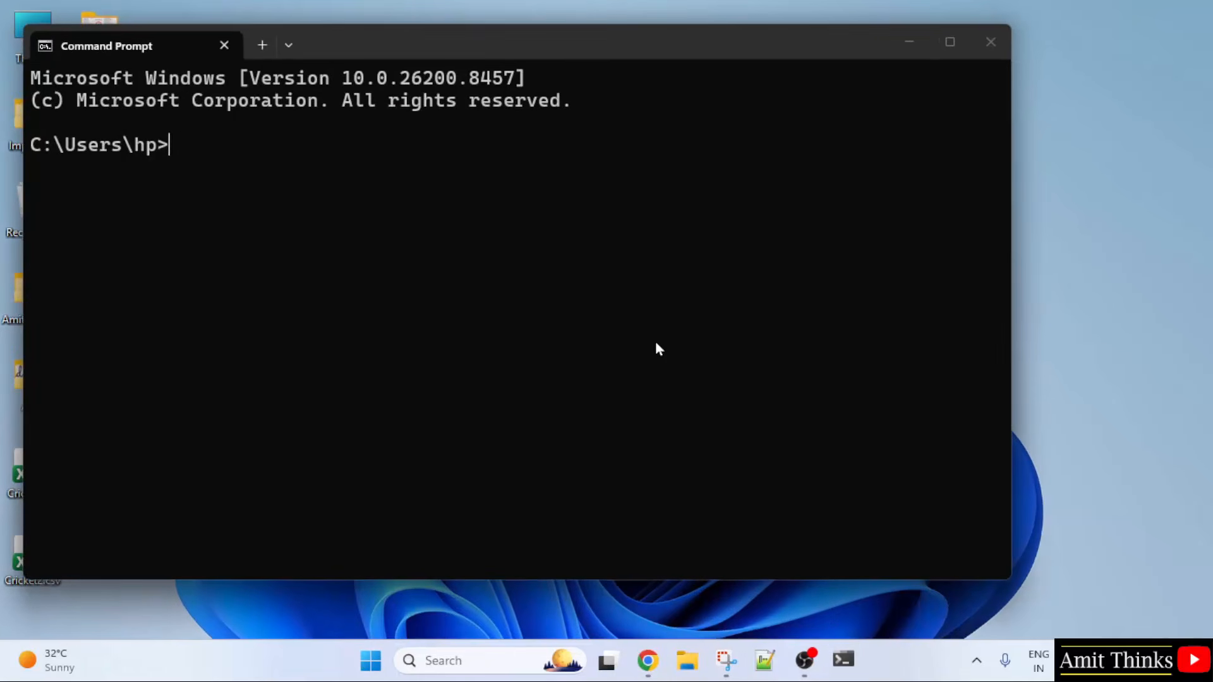
text(java --v)
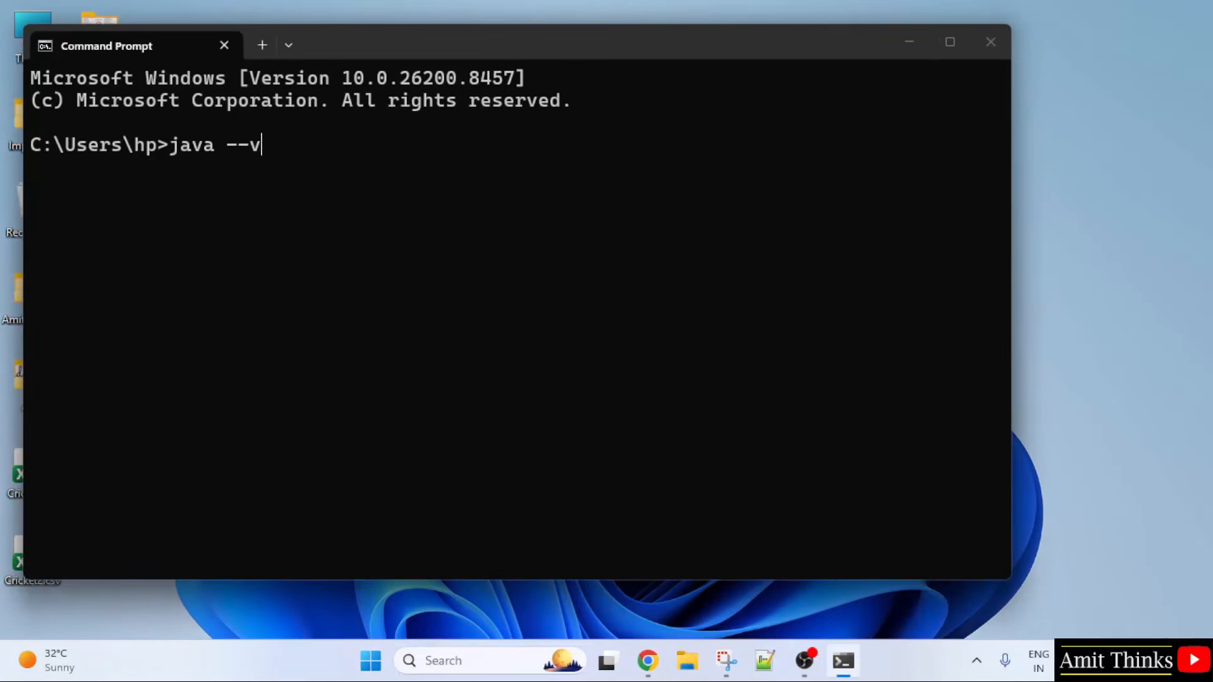
text(ersion)
key(Return)
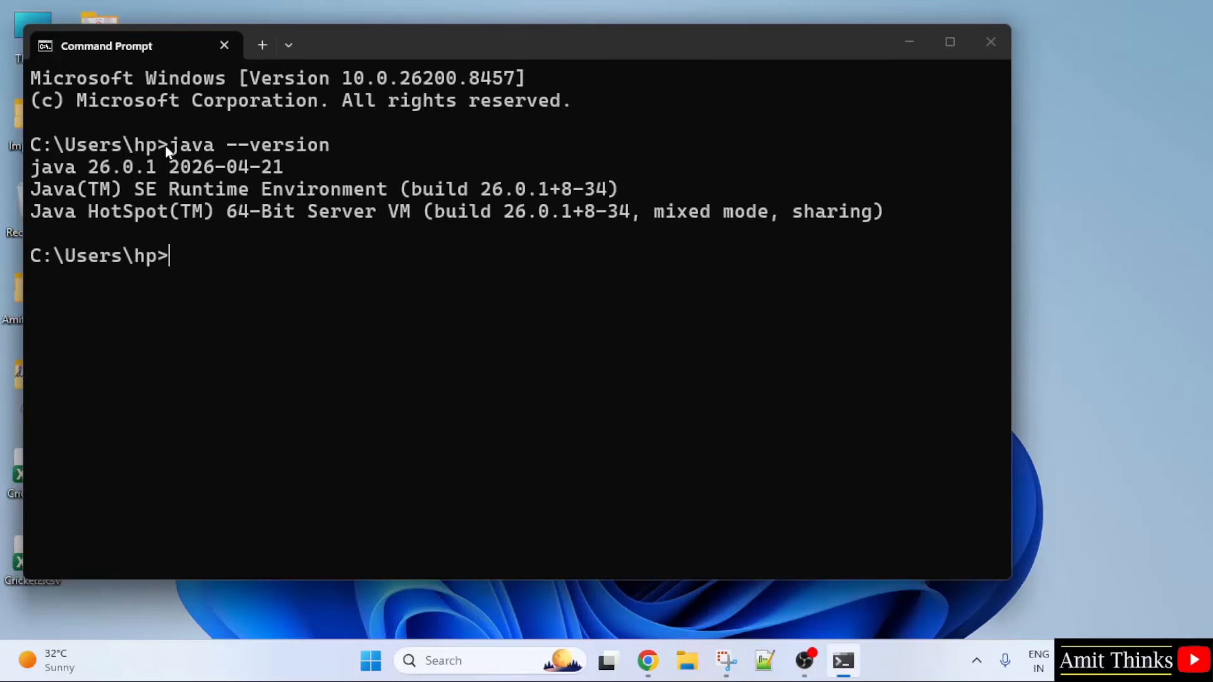
drag(79, 172, 240, 168)
click(297, 180)
click(990, 57)
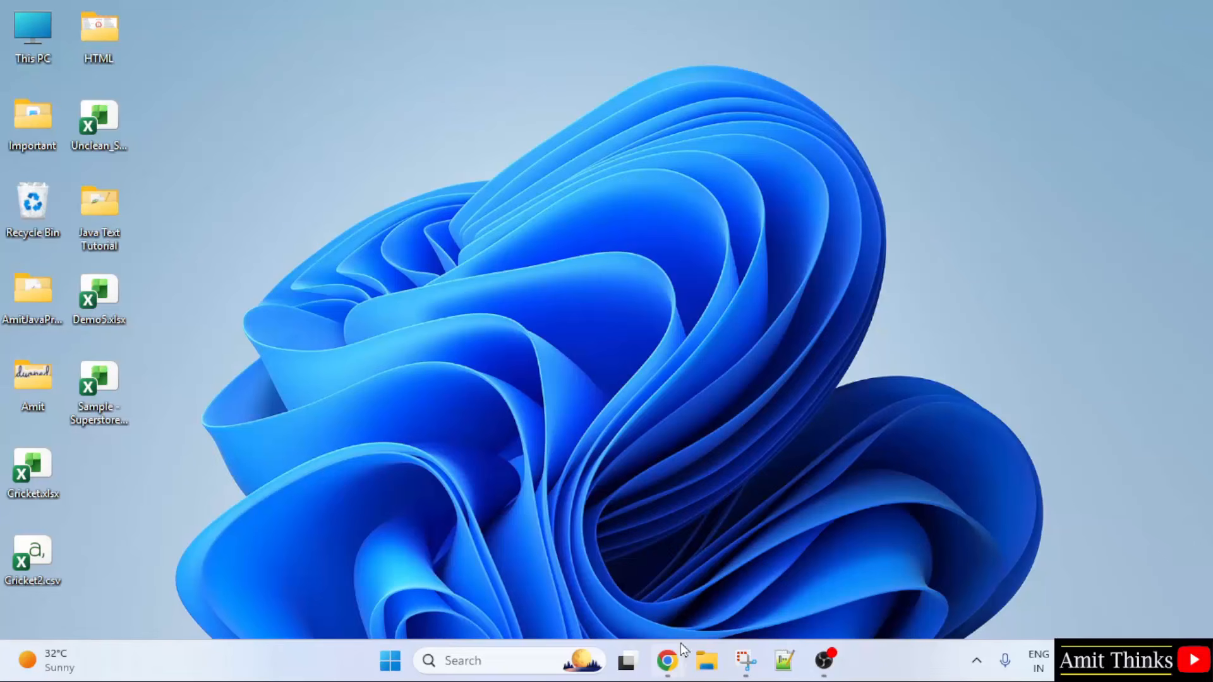
Switch to Chrome, search Google for "netbeans" in a new tab and open the Welcome to Apache NetBeans result
click(667, 661)
click(232, 19)
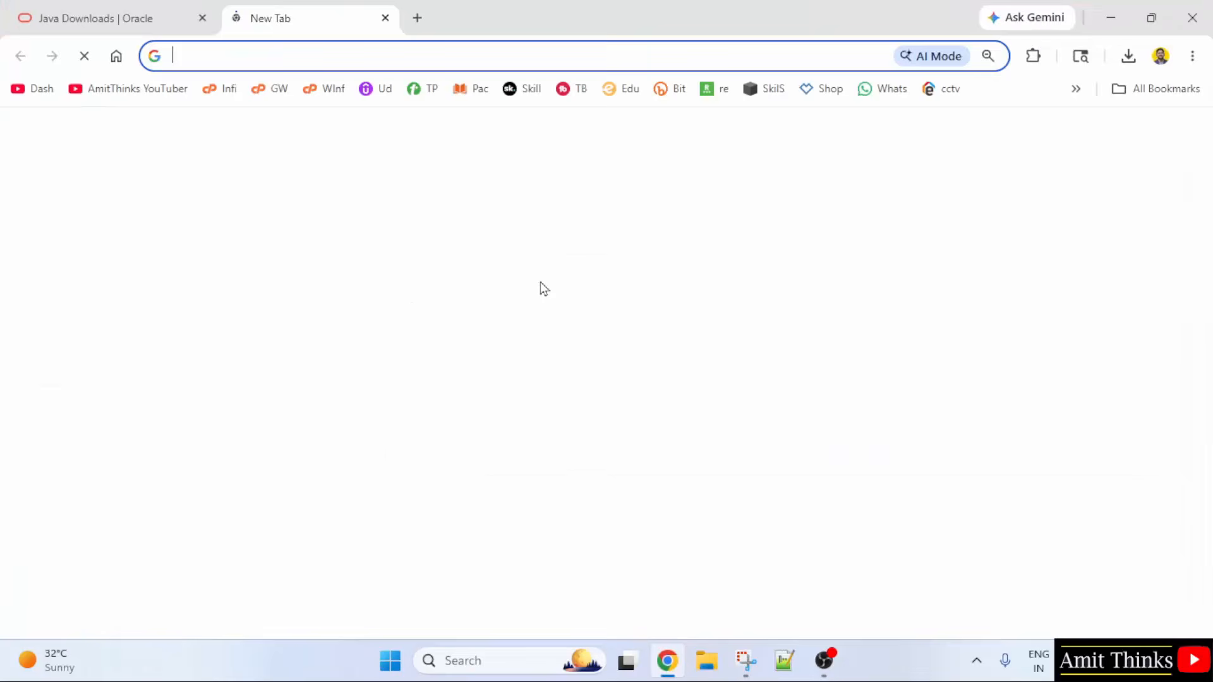
click(498, 337)
text(netbean)
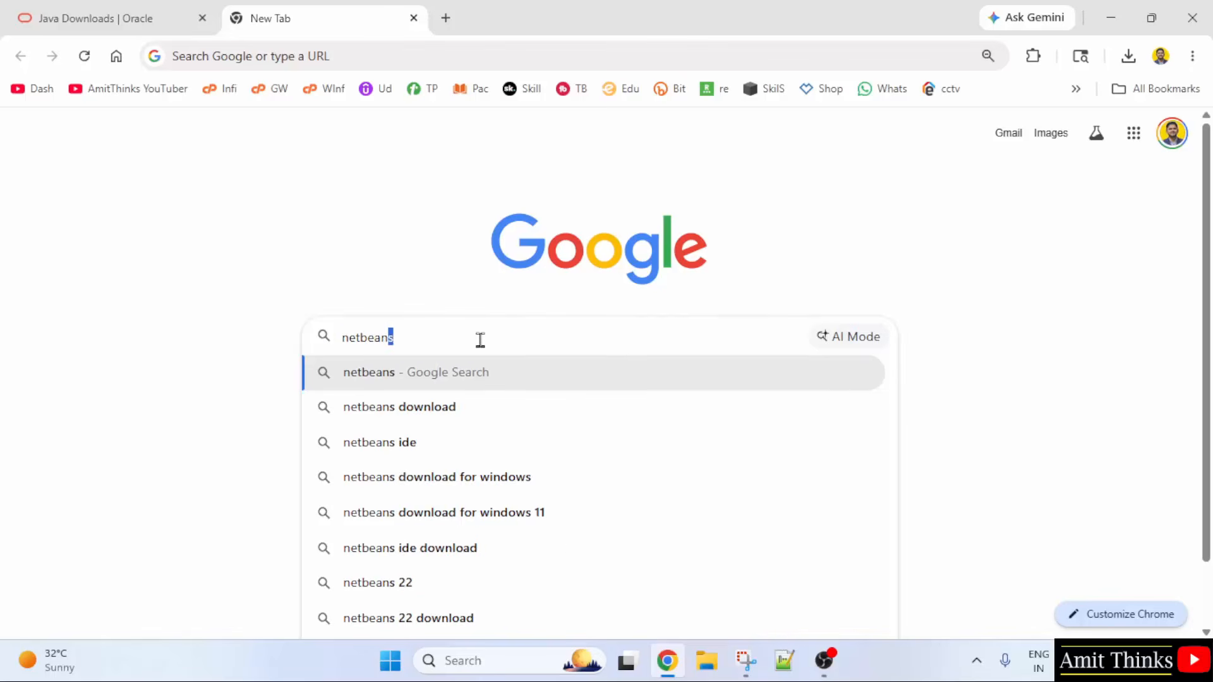
text(s)
key(Return)
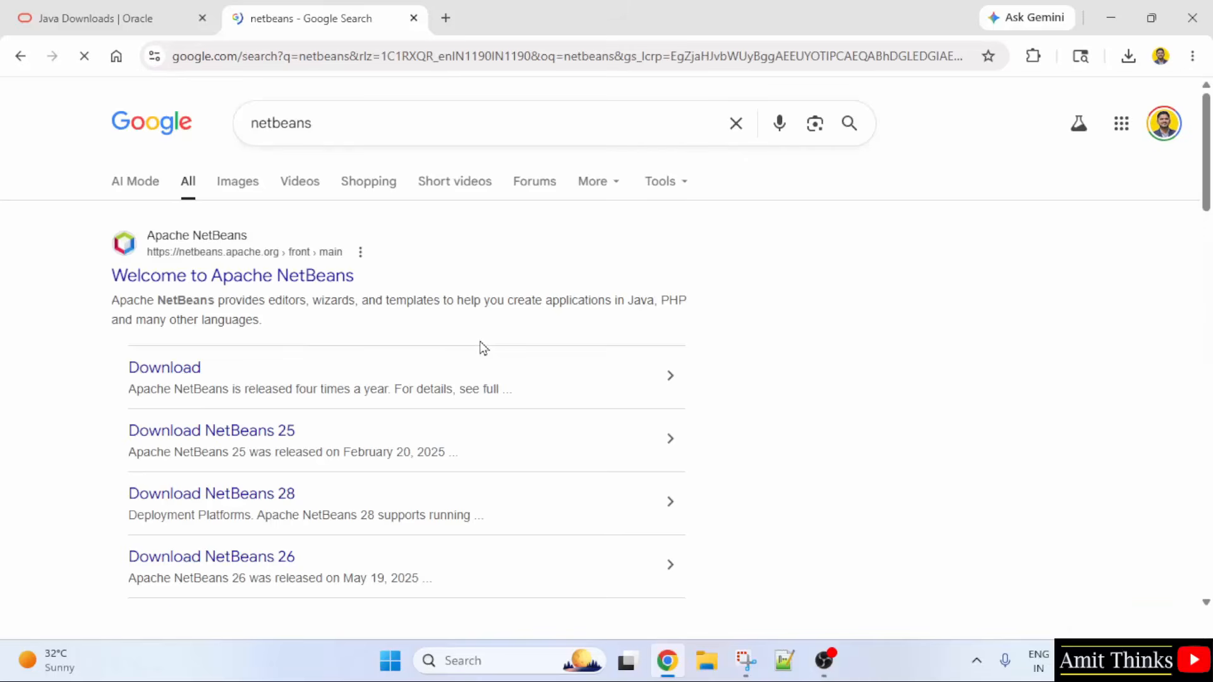
click(249, 286)
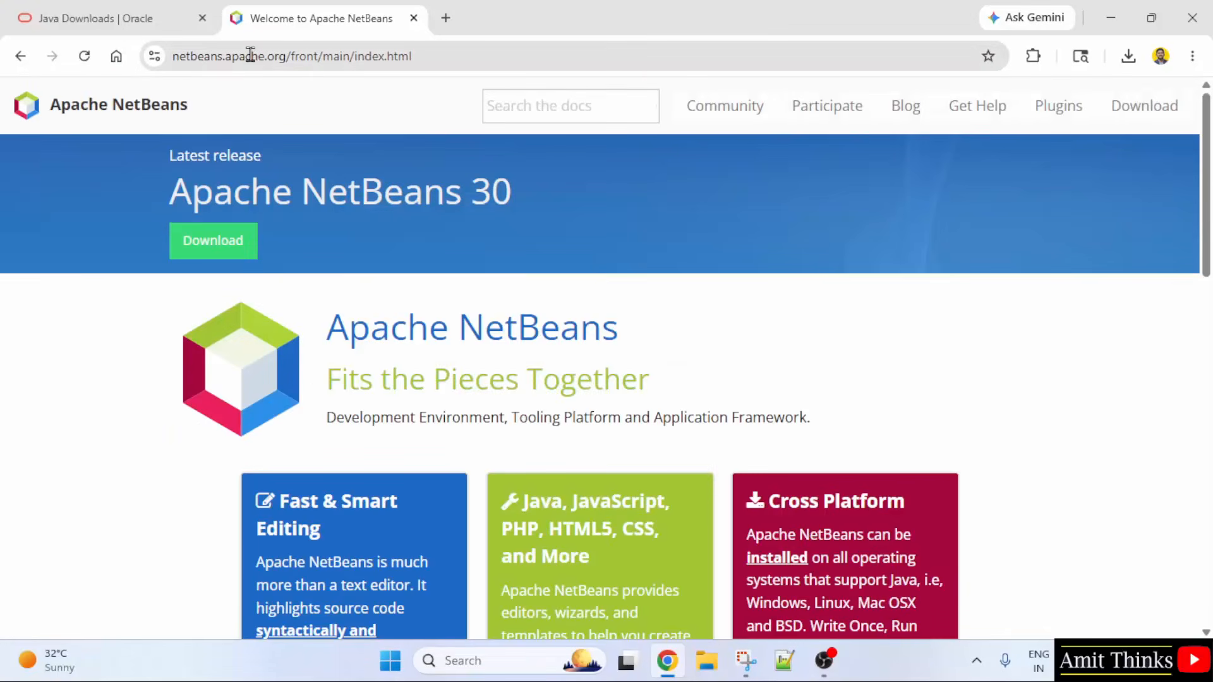
Open the download page for the latest release, Apache NetBeans 30
double_click(238, 192)
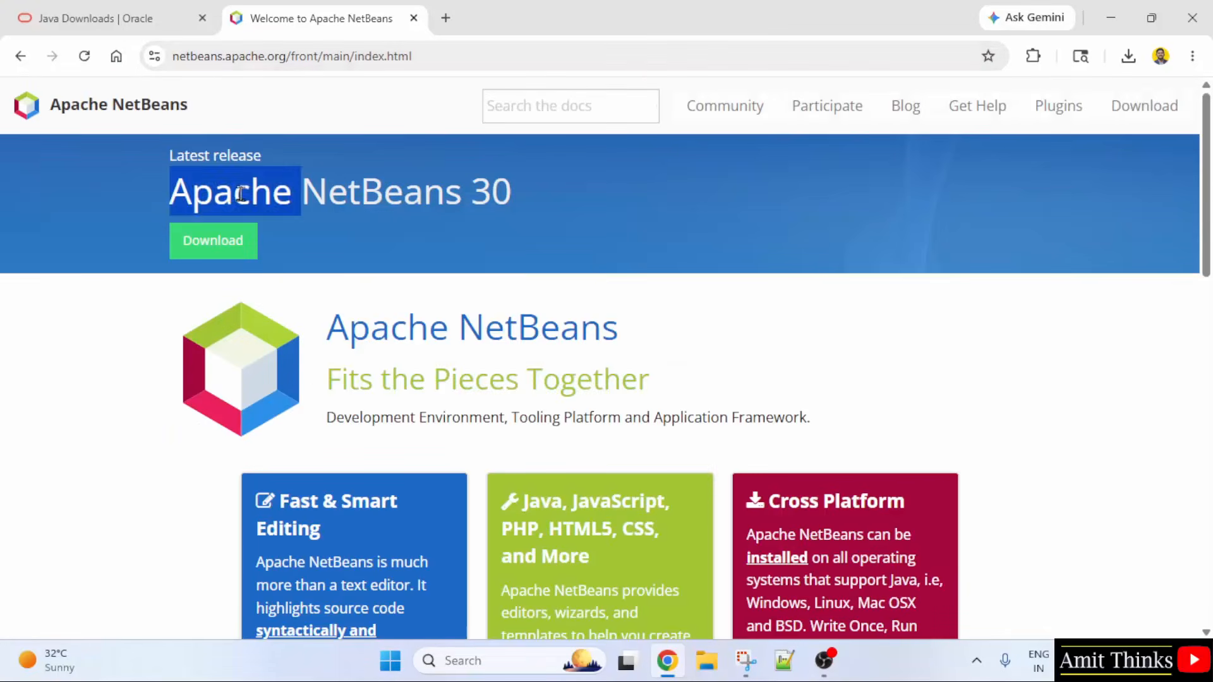
click(324, 228)
triple_click(351, 208)
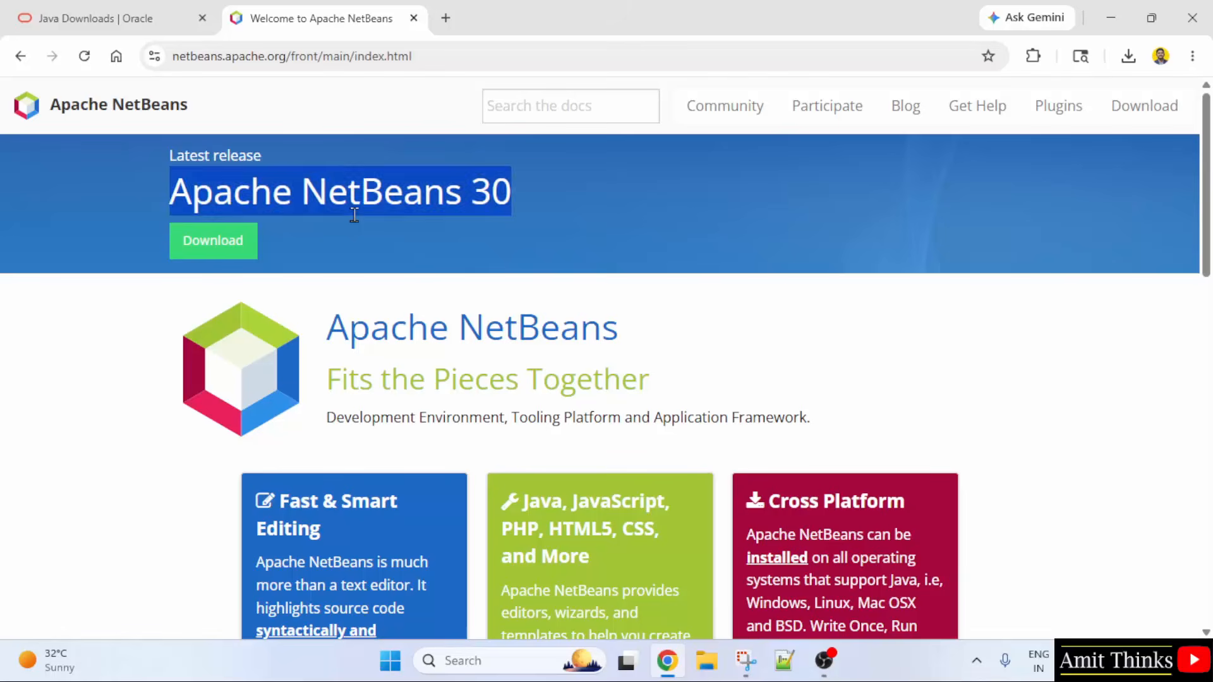
click(412, 256)
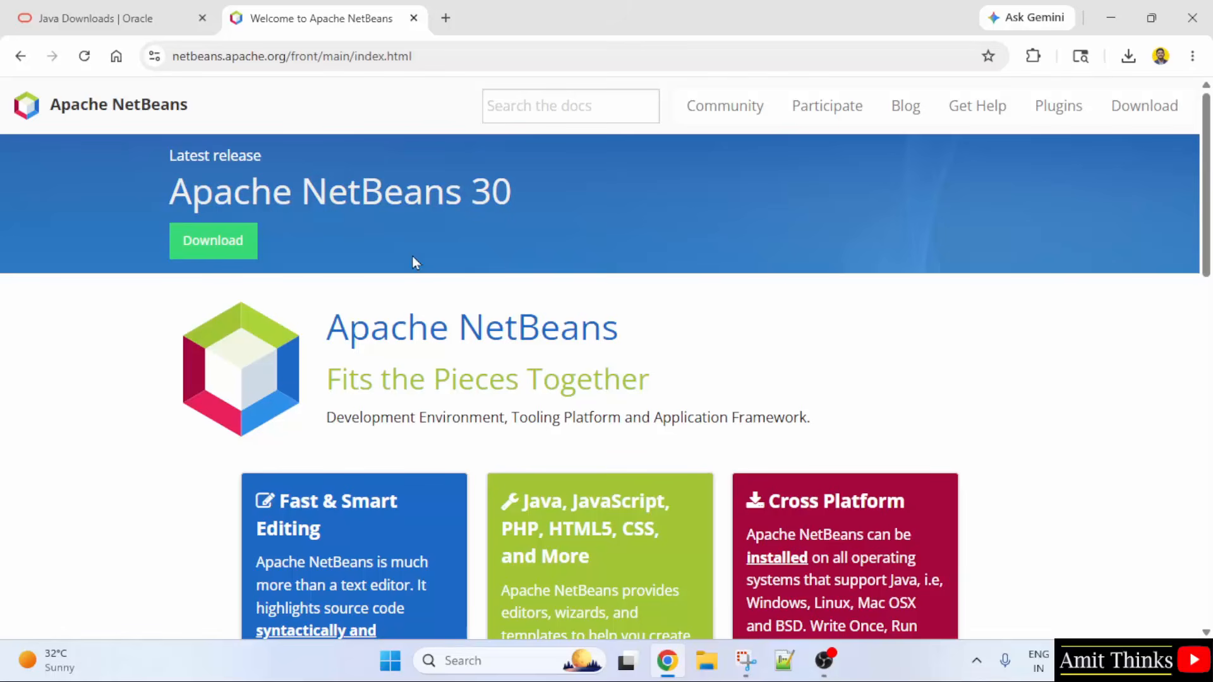
click(203, 256)
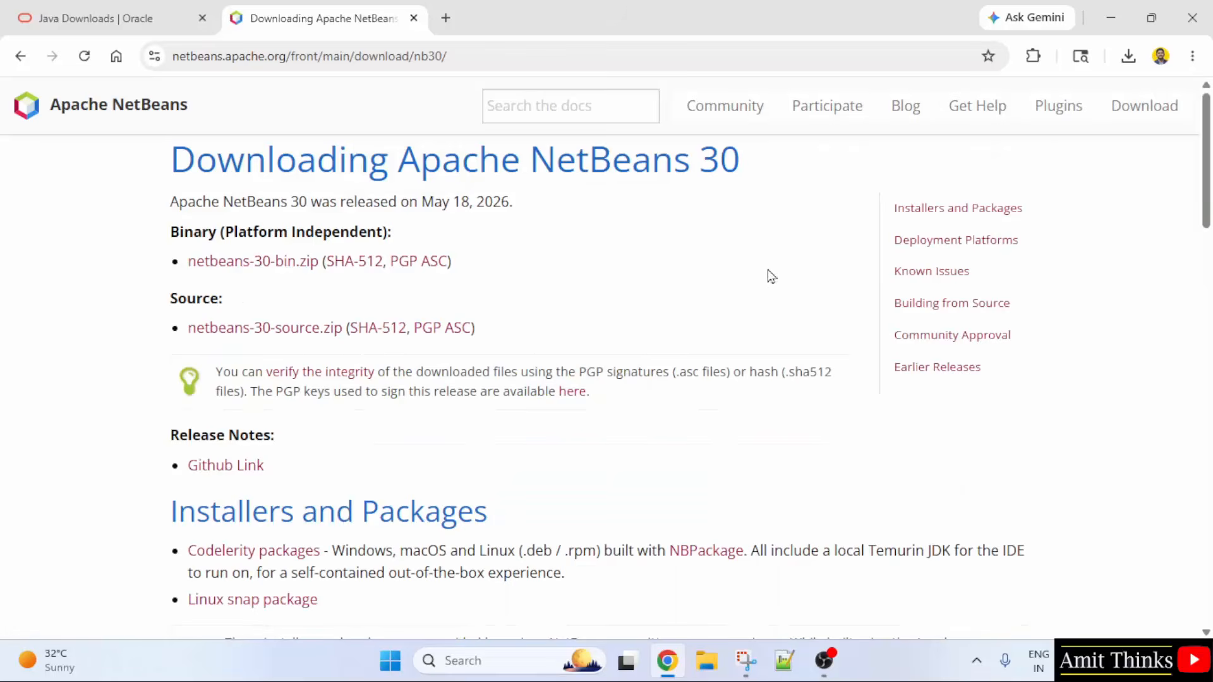
Download the platform-independent binary netbeans-30-bin.zip and open the recent download history
drag(171, 223, 572, 310)
click(590, 292)
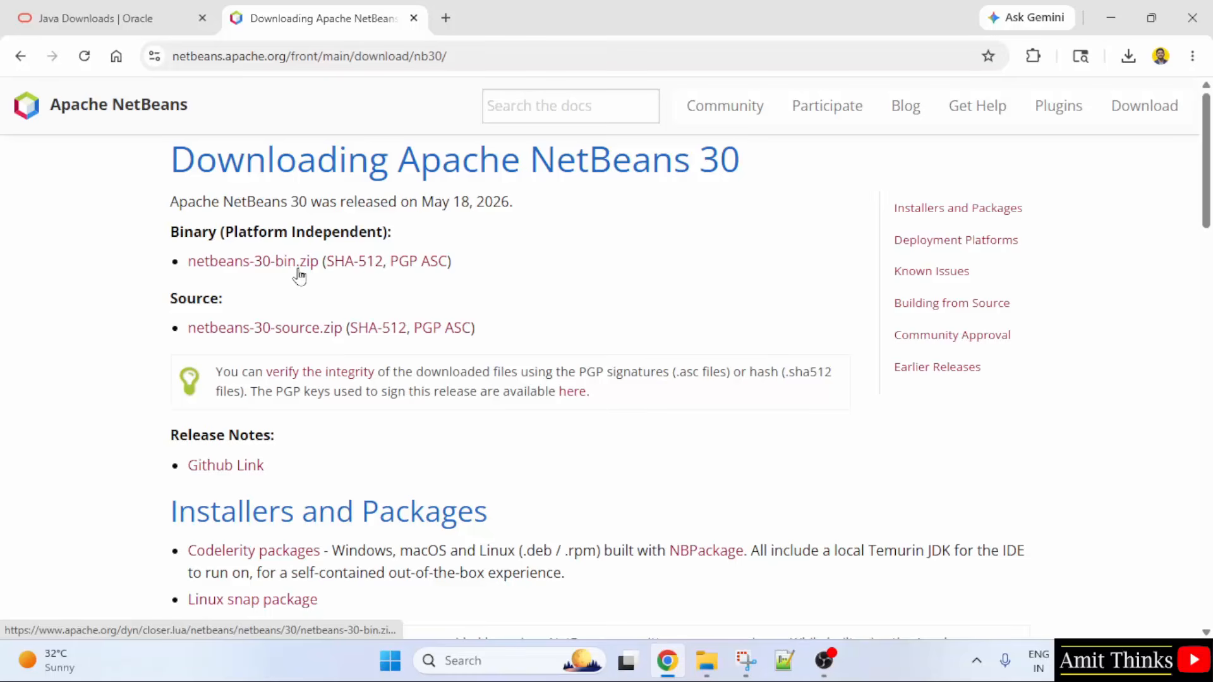
click(299, 276)
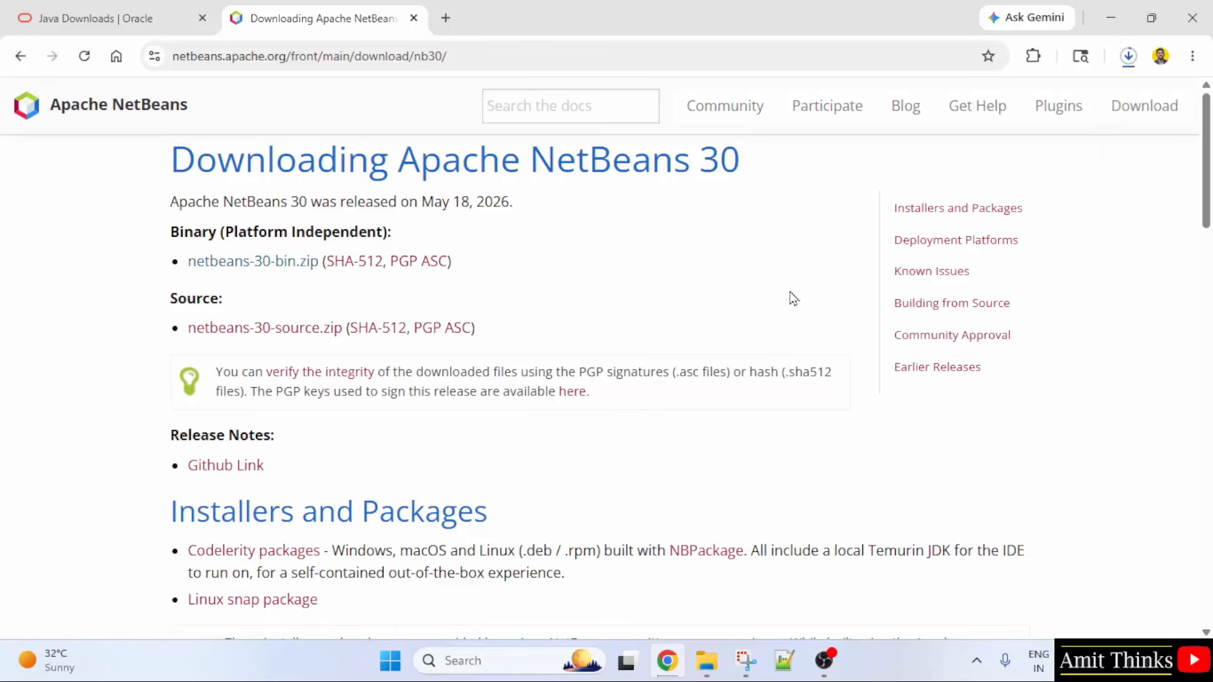
click(1128, 55)
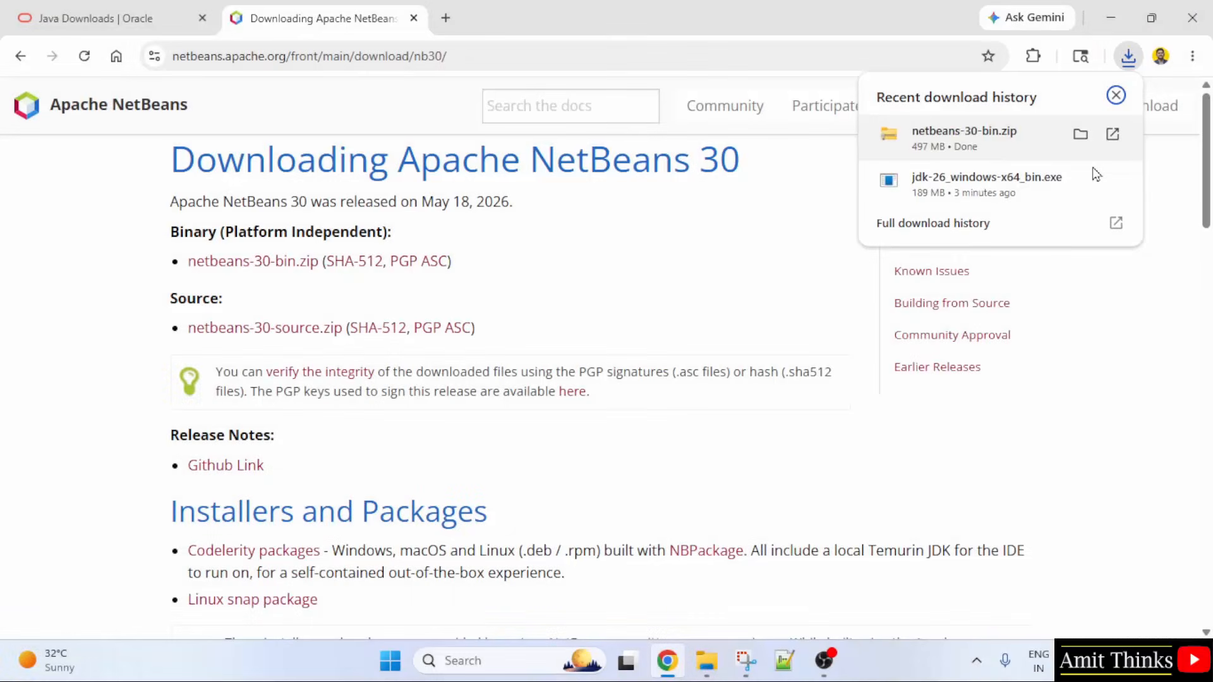
Show the downloaded netbeans-30-bin.zip in its folder and extract all its contents into a netbeans-30-bin folder in Downloads
right_click(1050, 153)
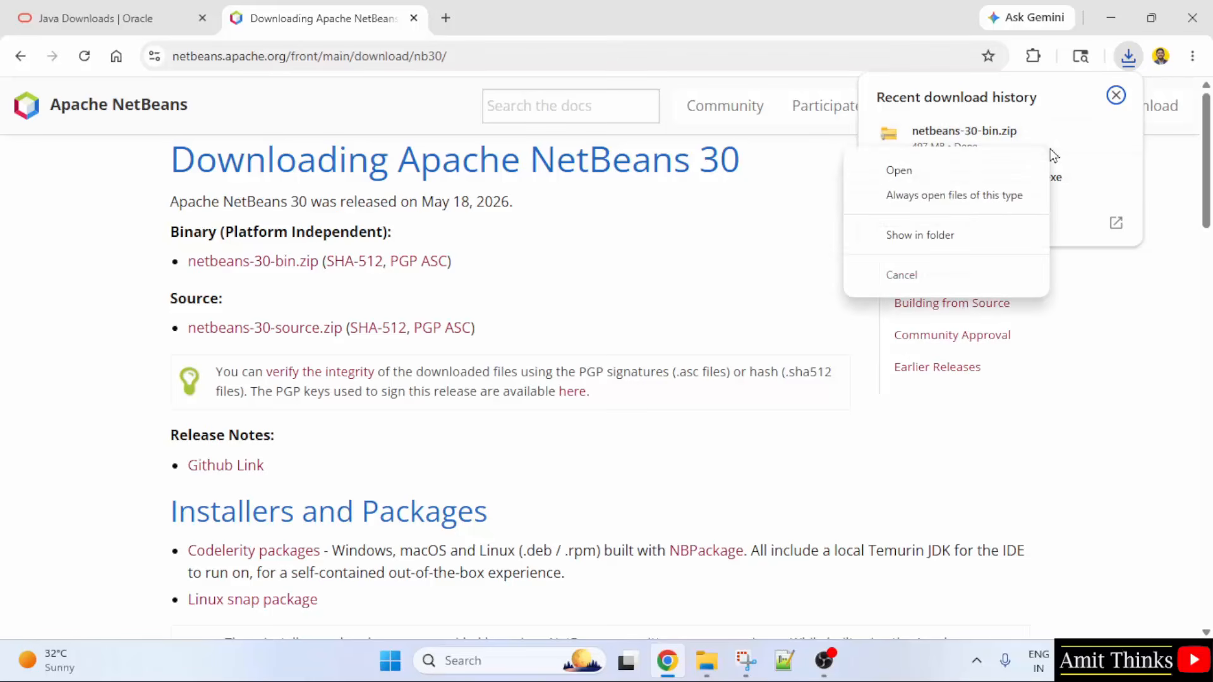
click(995, 244)
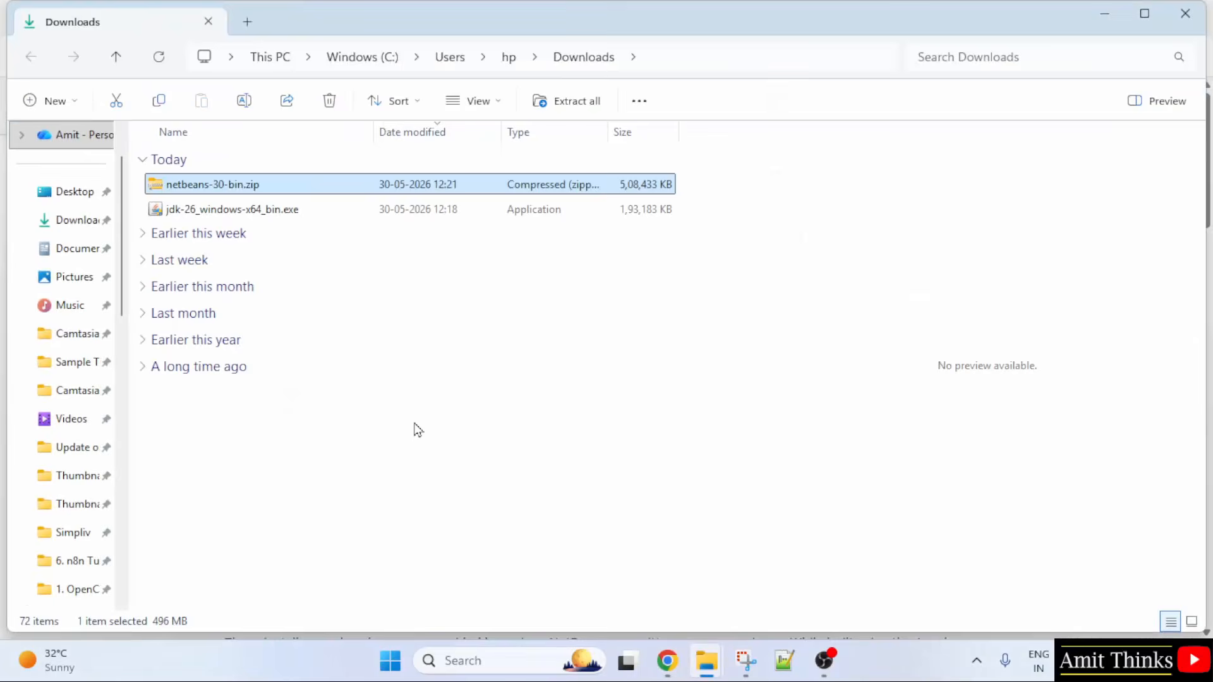
right_click(338, 186)
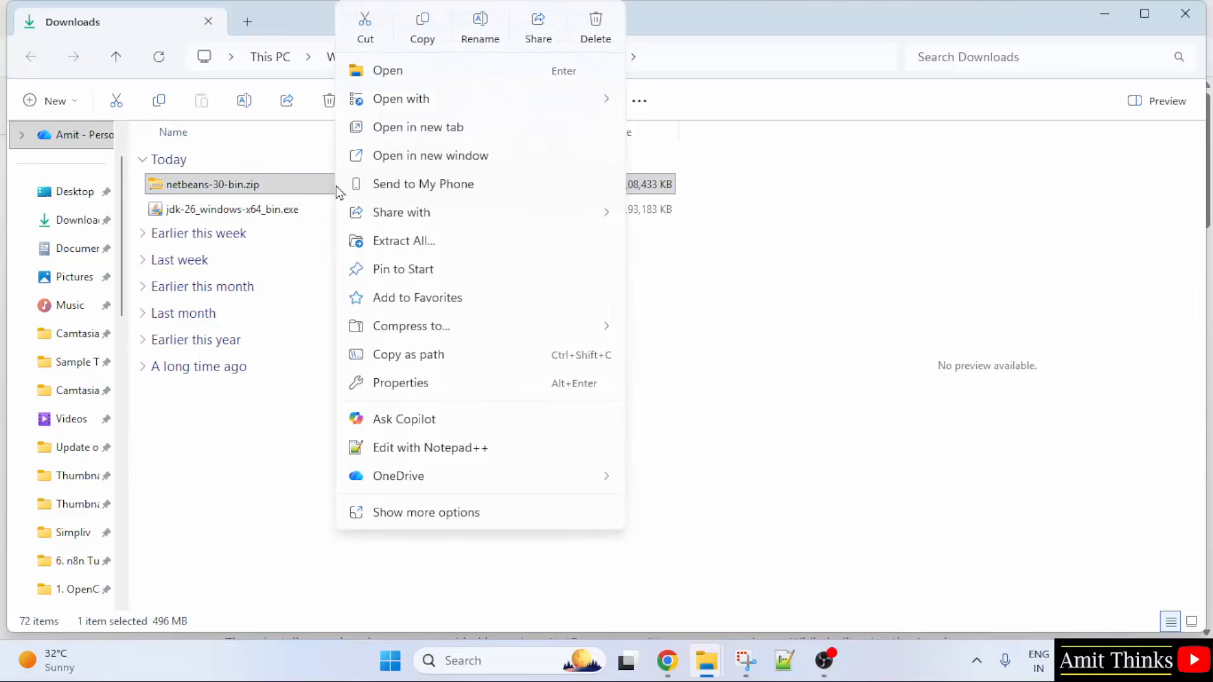
click(483, 243)
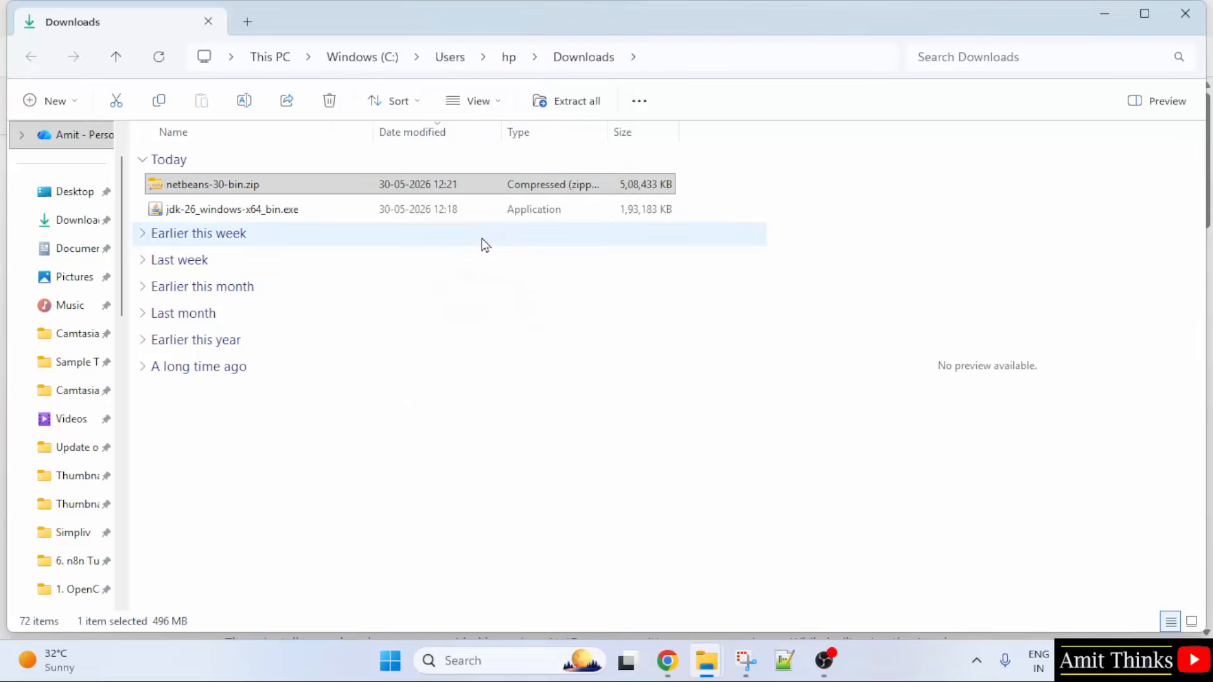
click(760, 500)
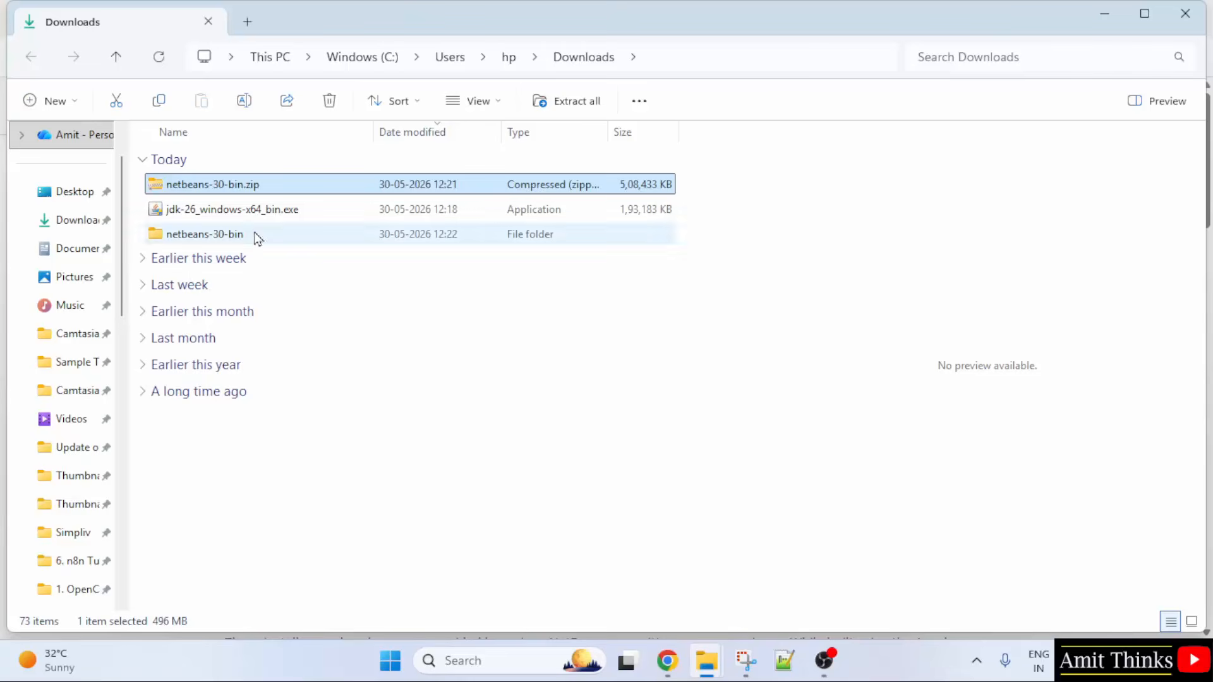
Open the bin folder inside the extracted netbeans-30-bin\netbeans directory
click(353, 237)
double_click(354, 236)
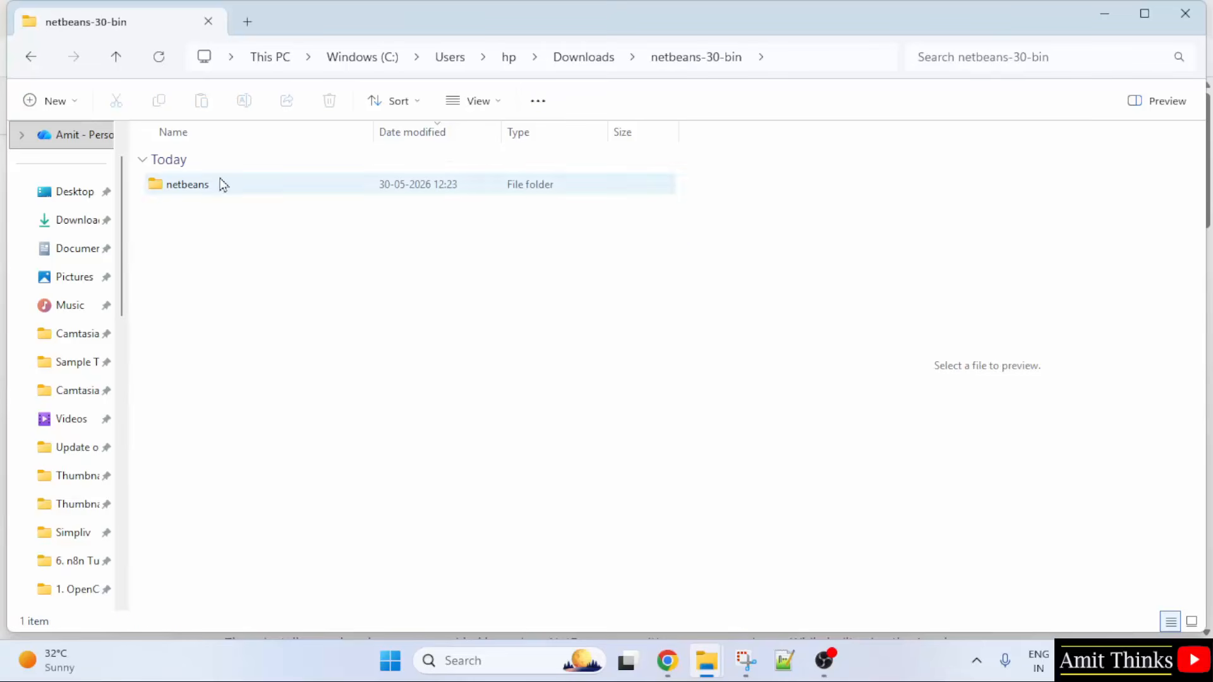
click(330, 189)
double_click(328, 191)
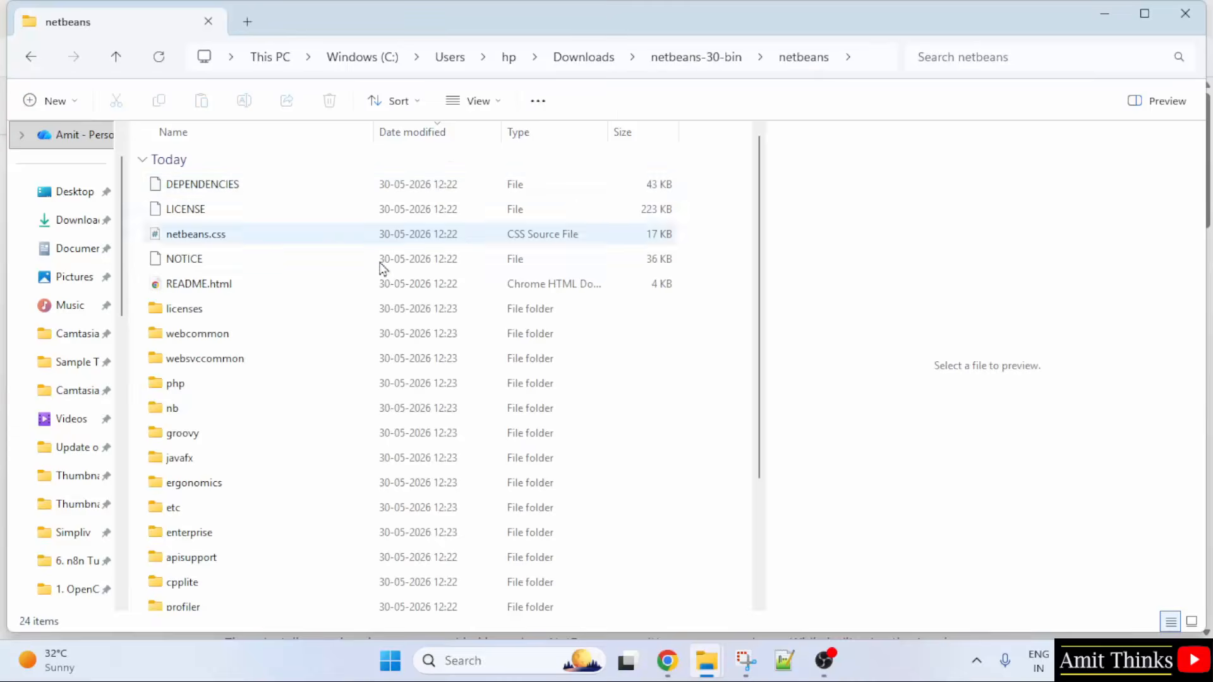
drag(758, 190, 764, 335)
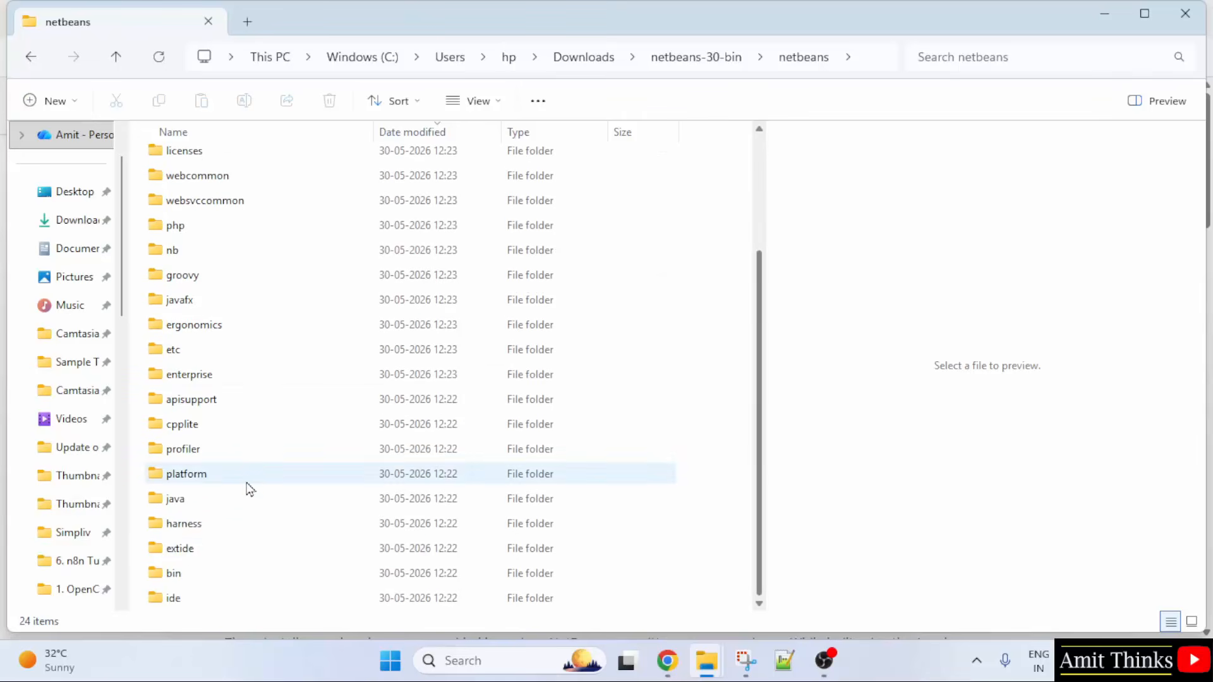
click(243, 573)
double_click(213, 573)
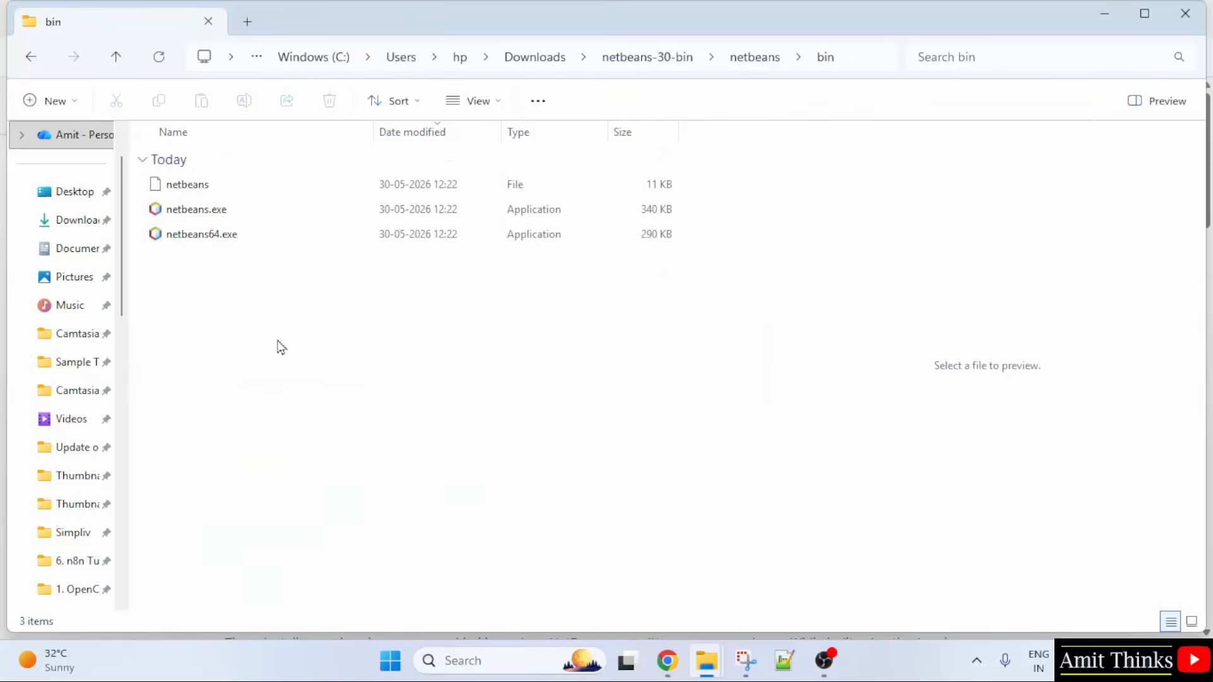
Launch NetBeans from netbeans64.exe, minimize the File Explorer window and maximize the IDE window
double_click(251, 234)
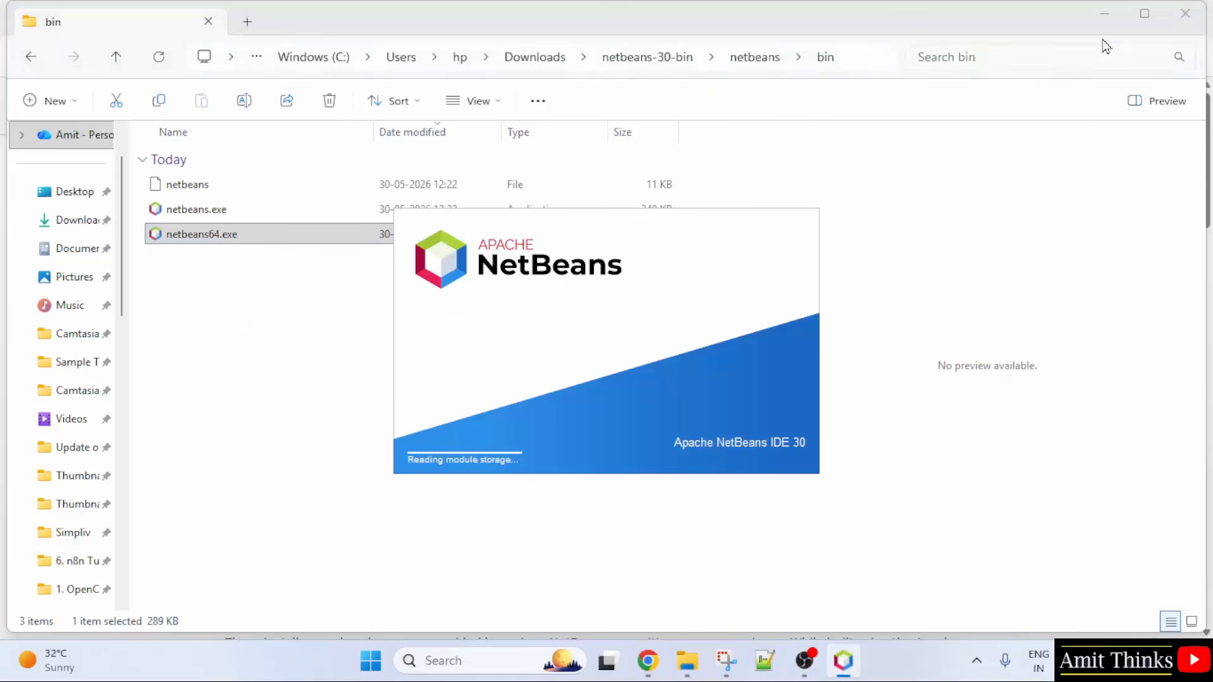
click(1108, 18)
click(1108, 17)
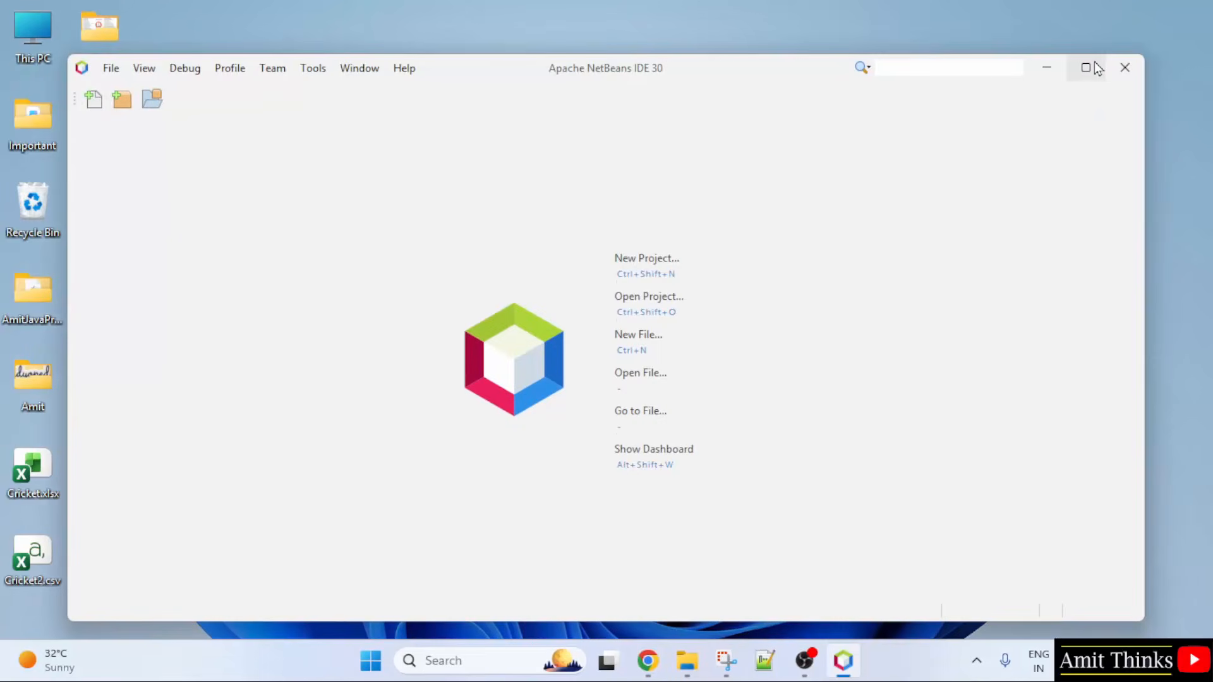
click(1068, 75)
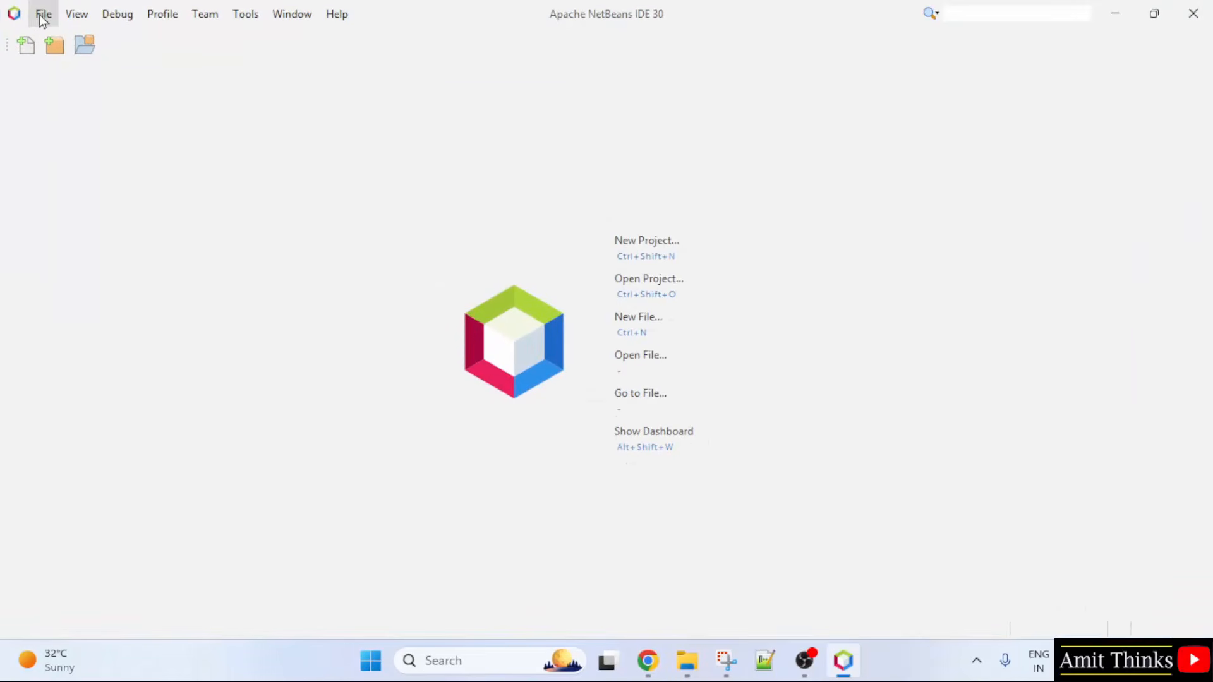
Start a new project of type Java Application in the Java with Maven category and proceed to its name and location settings
click(43, 19)
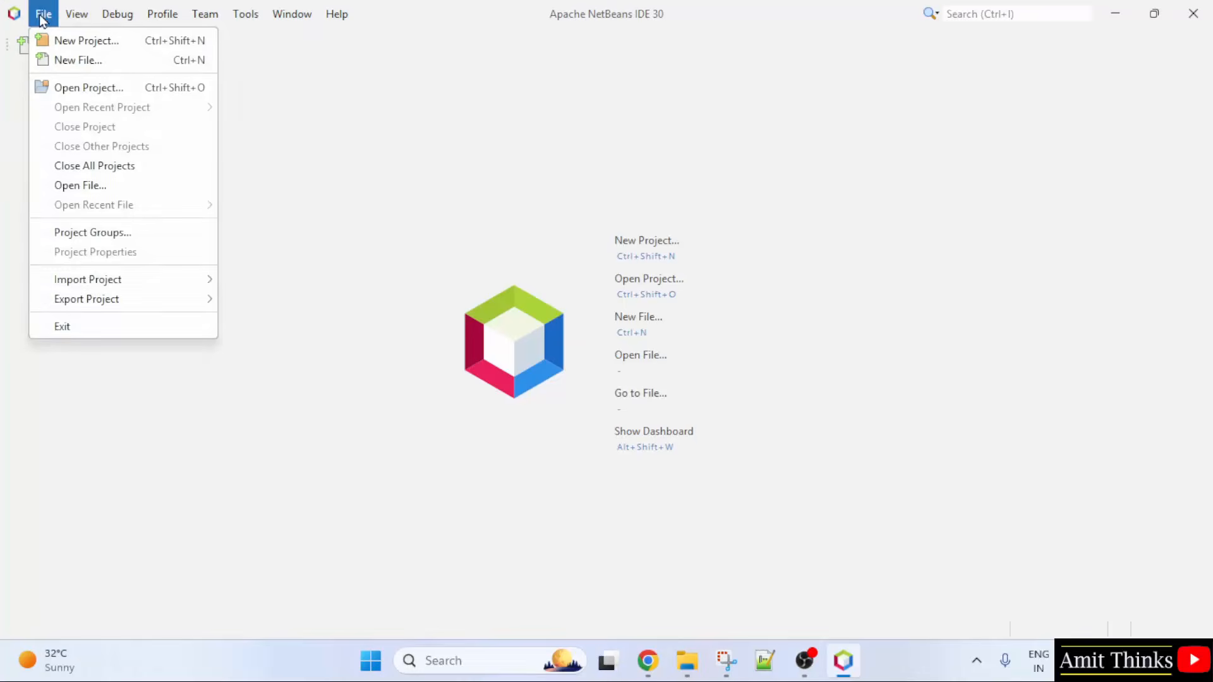
click(144, 42)
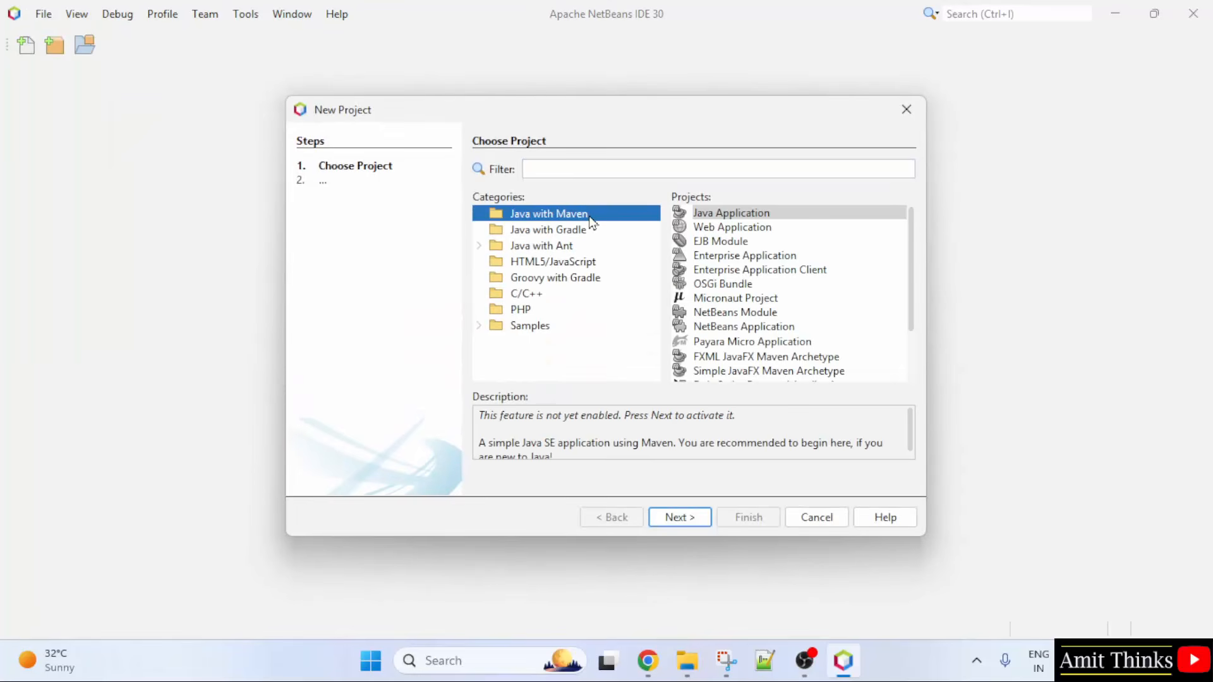
click(783, 220)
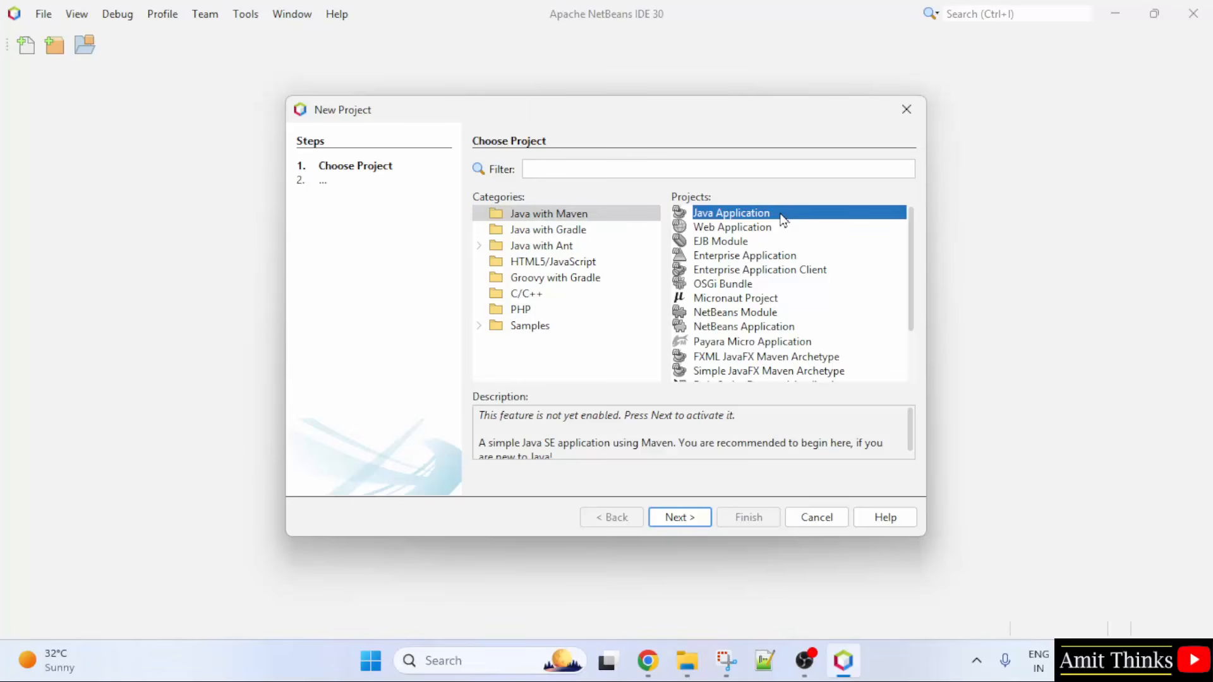
click(693, 519)
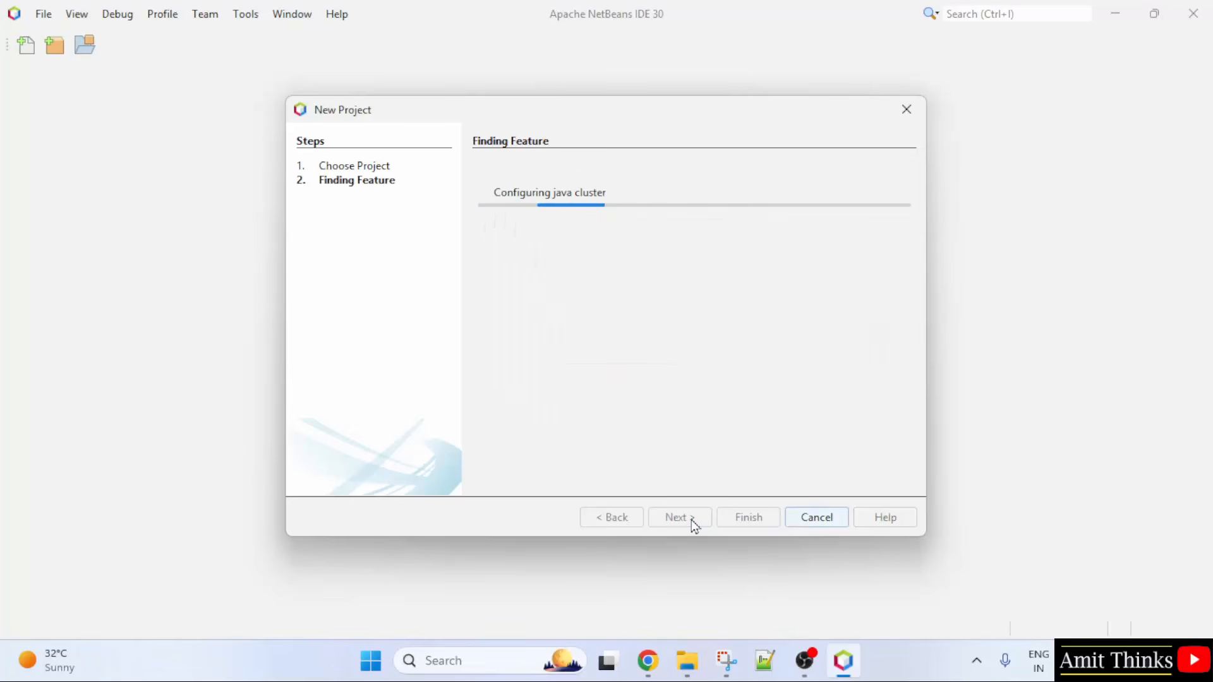
Name the new project AmitJavaProject and check its project location
double_click(654, 171)
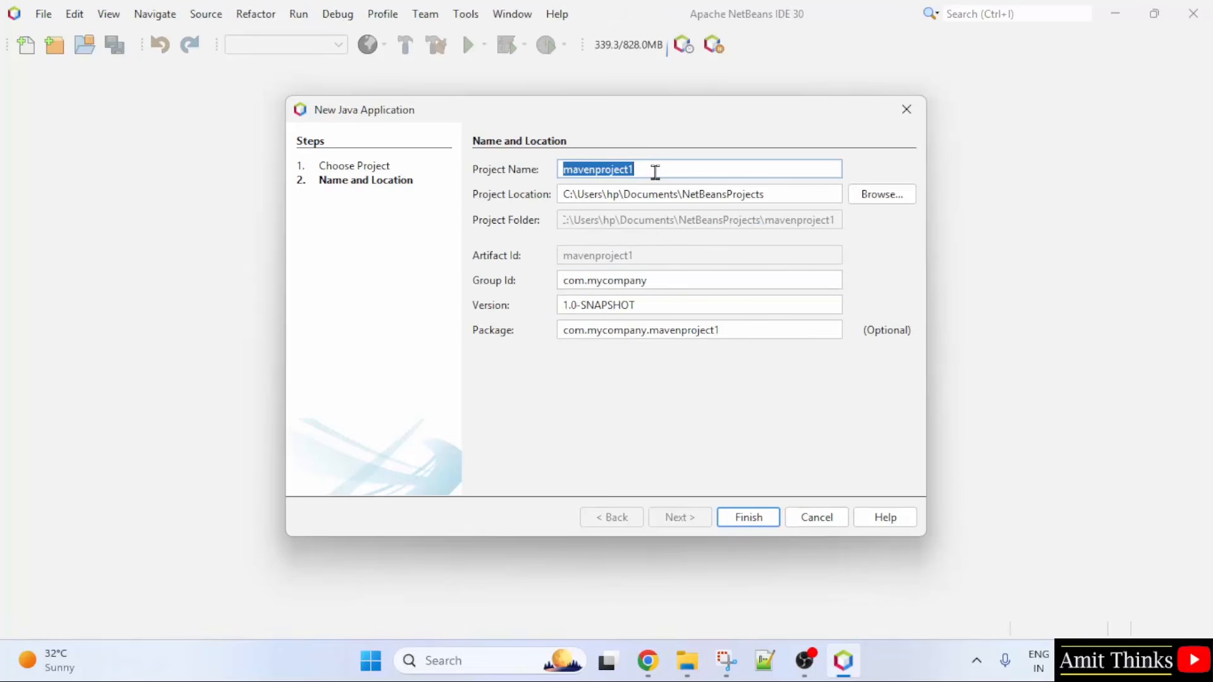
text(AmitJavaP)
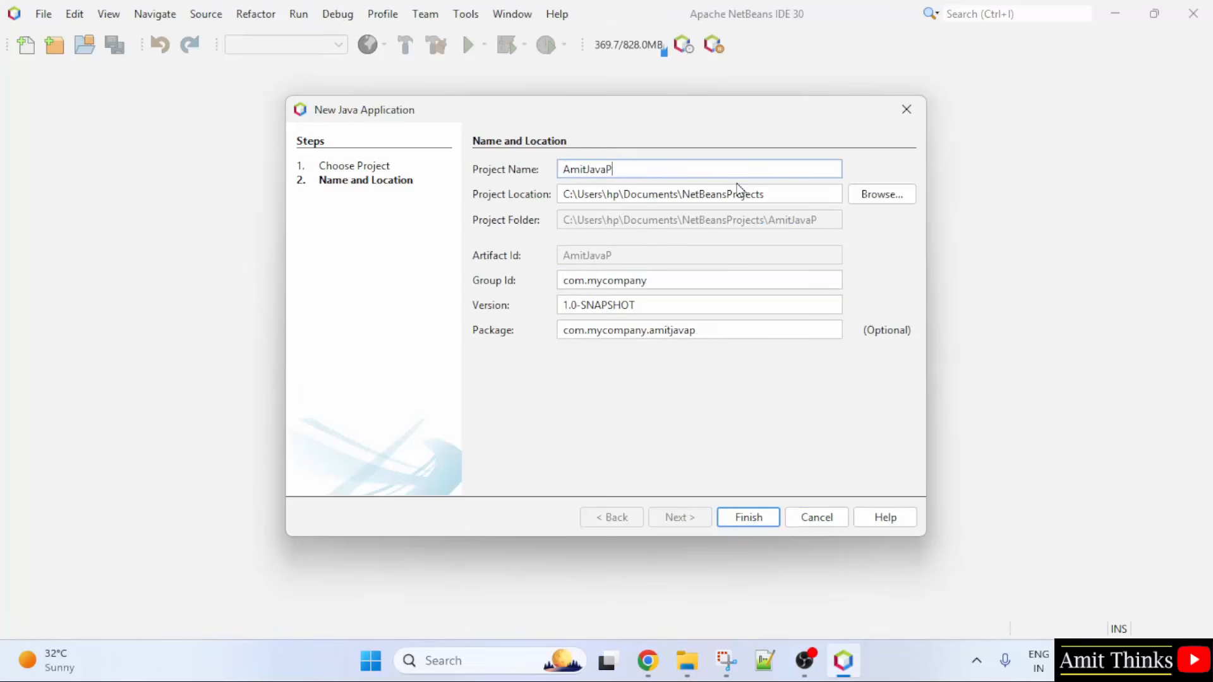
text(roject)
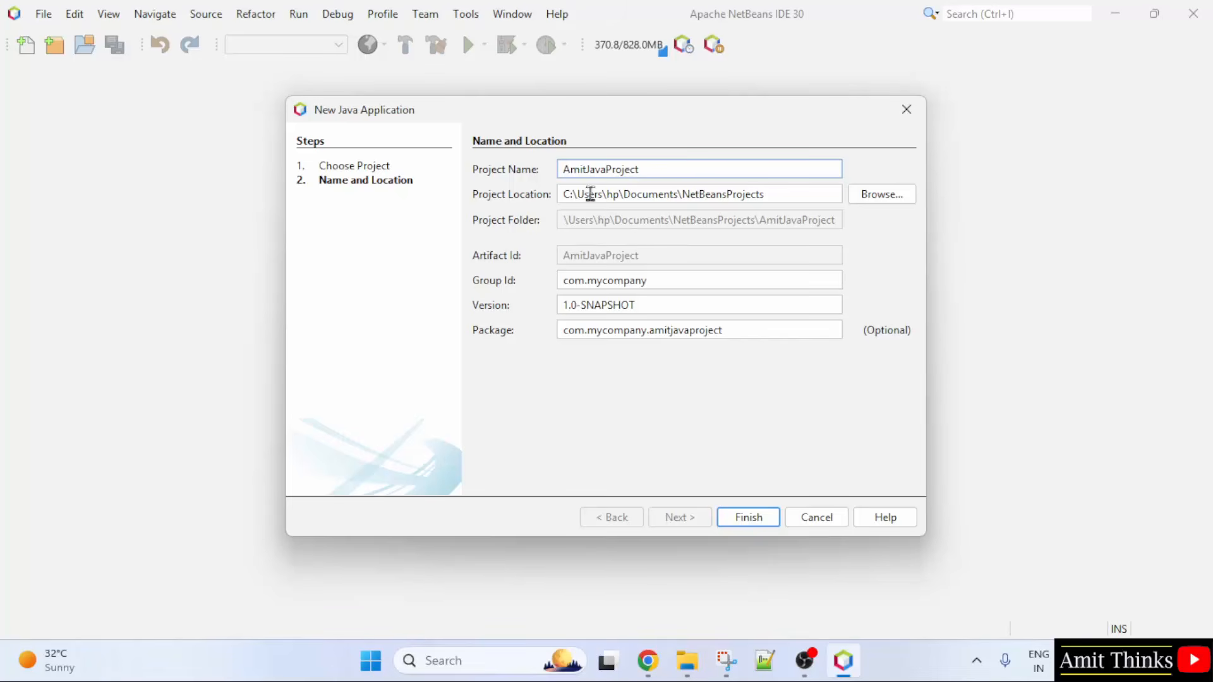
drag(589, 194, 776, 189)
click(809, 189)
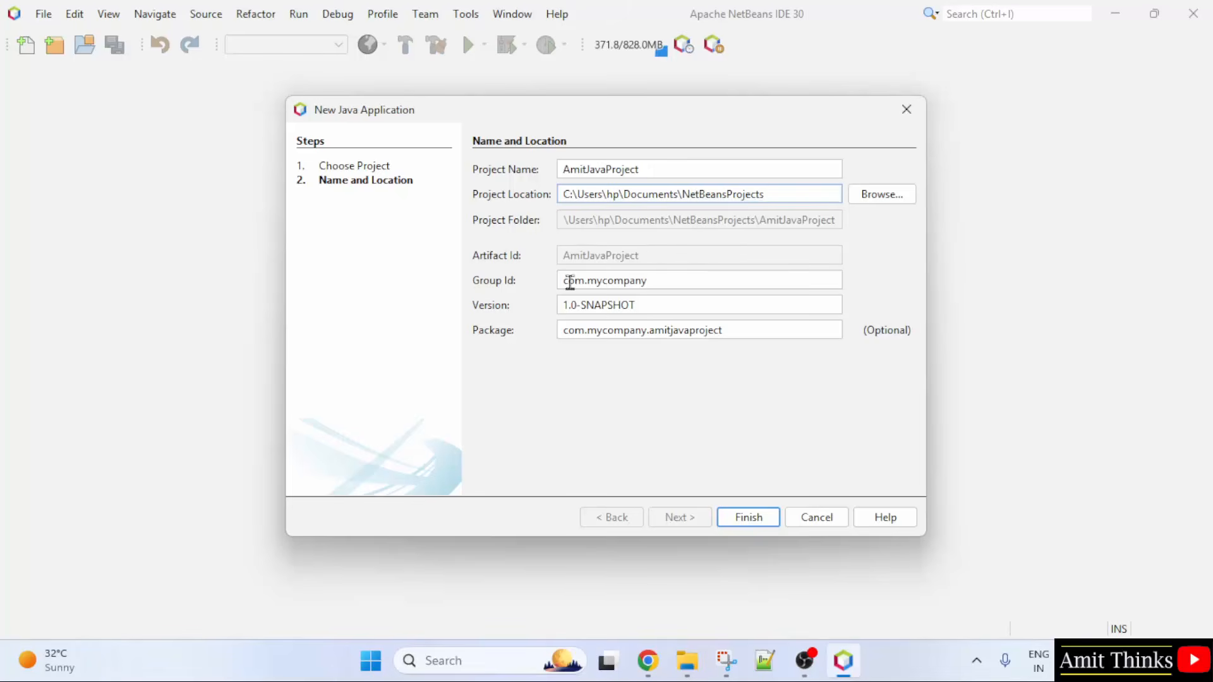
Set the package to com.studyopedia.amitjavaproject and finish creating the project
click(613, 333)
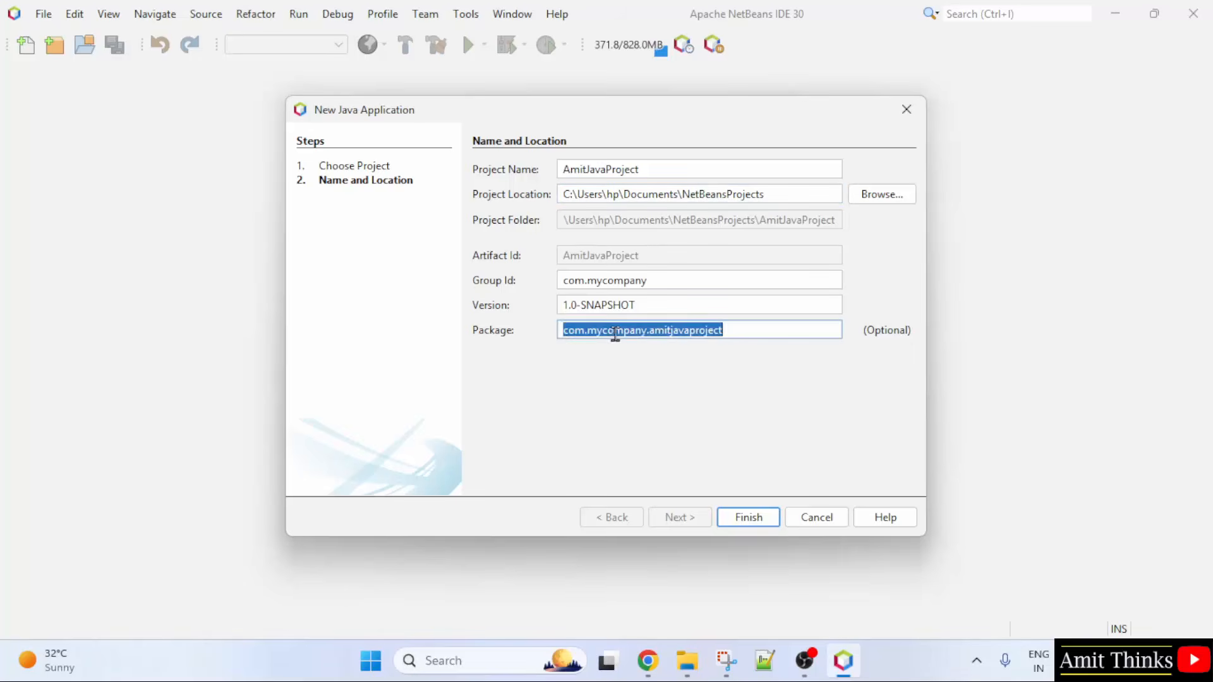
click(616, 333)
drag(652, 333, 594, 336)
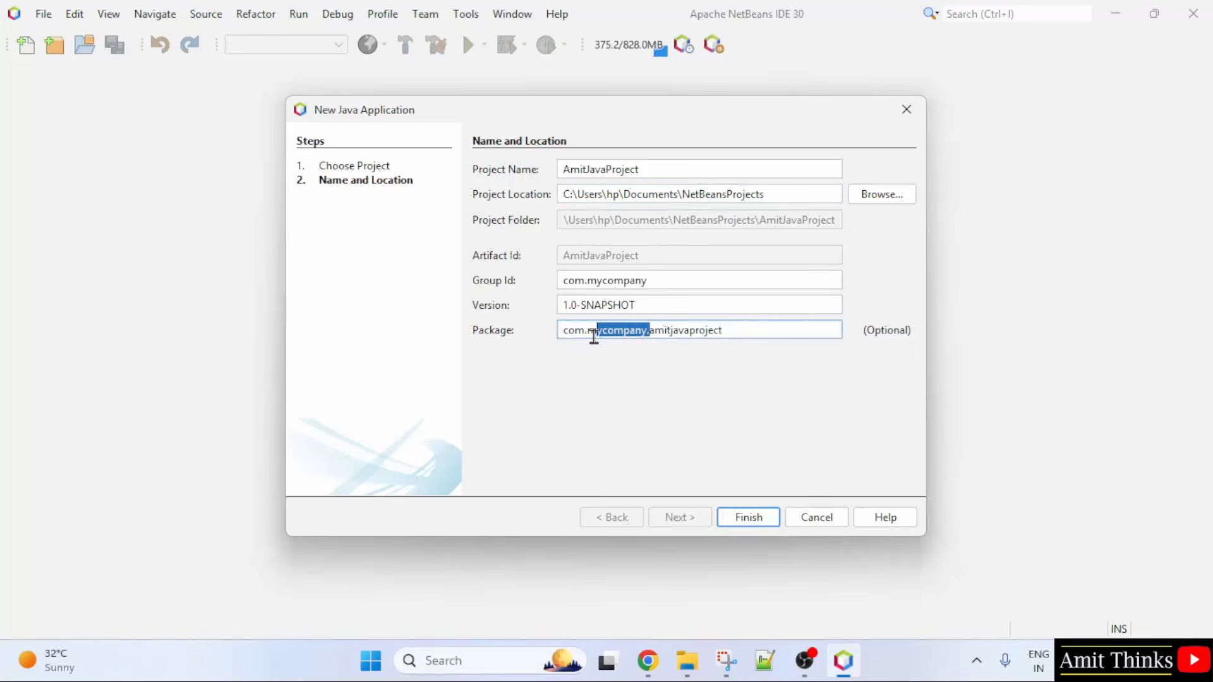
text(studyopedia)
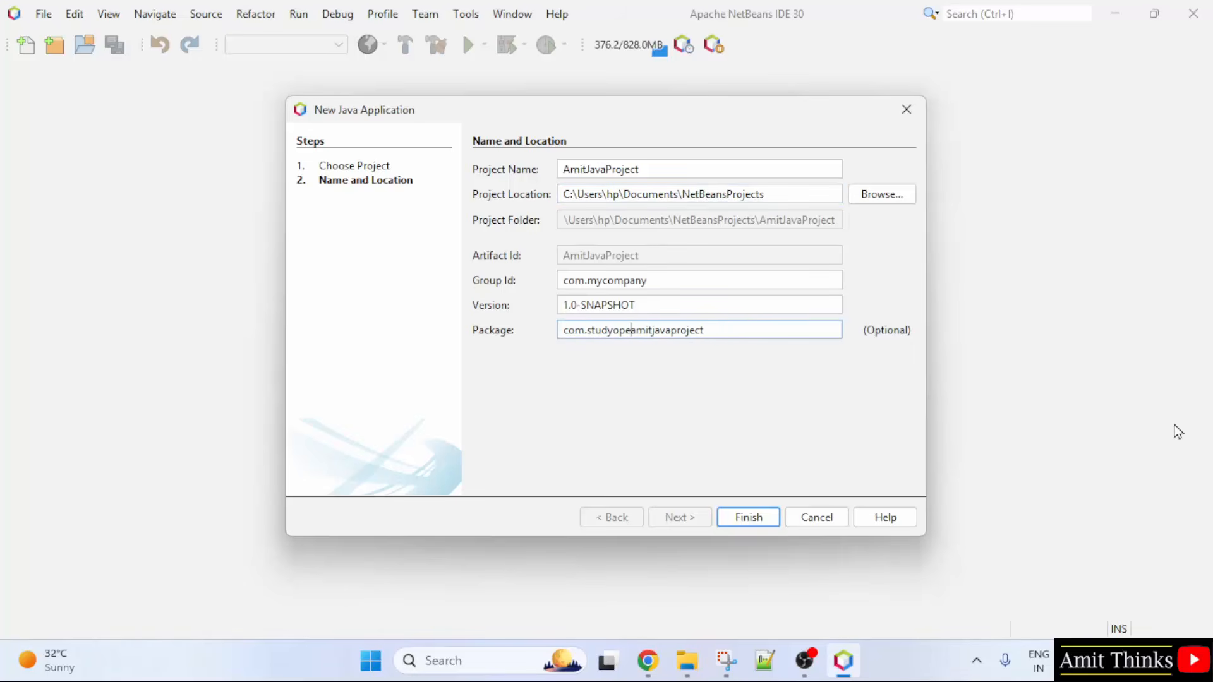
text(.)
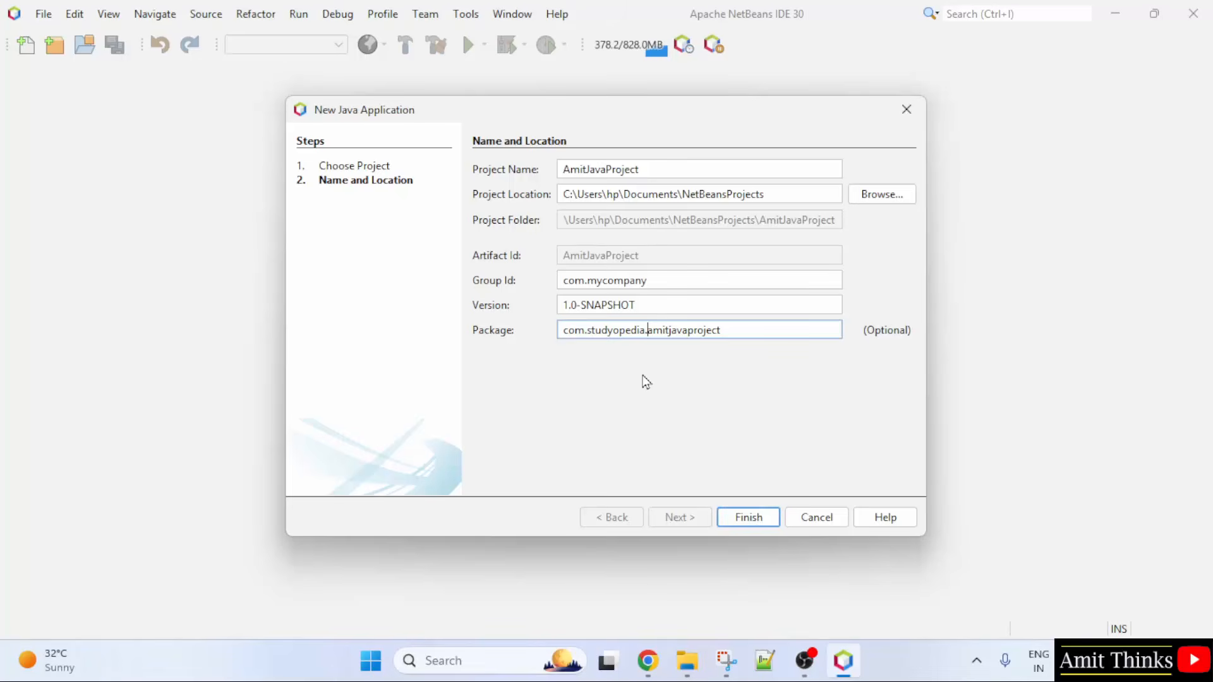
click(742, 517)
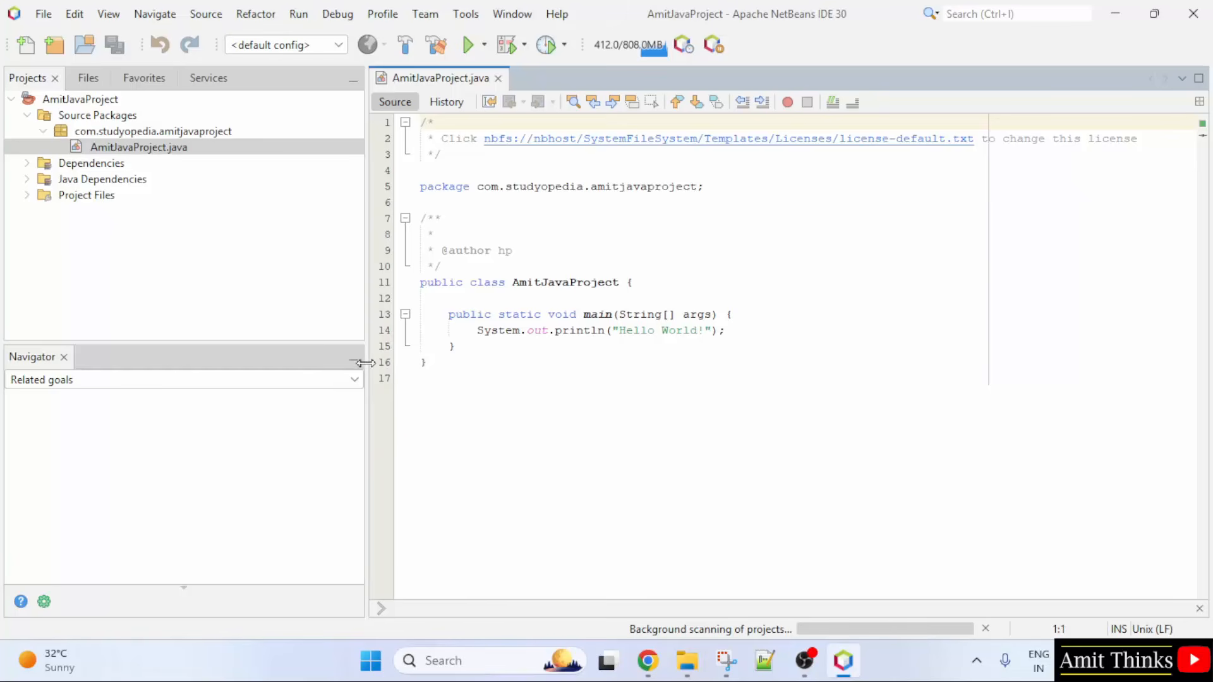
Narrow the project tree pane and examine the package, the AmitJavaProject.java source file and its class declaration
drag(365, 363, 276, 362)
click(455, 302)
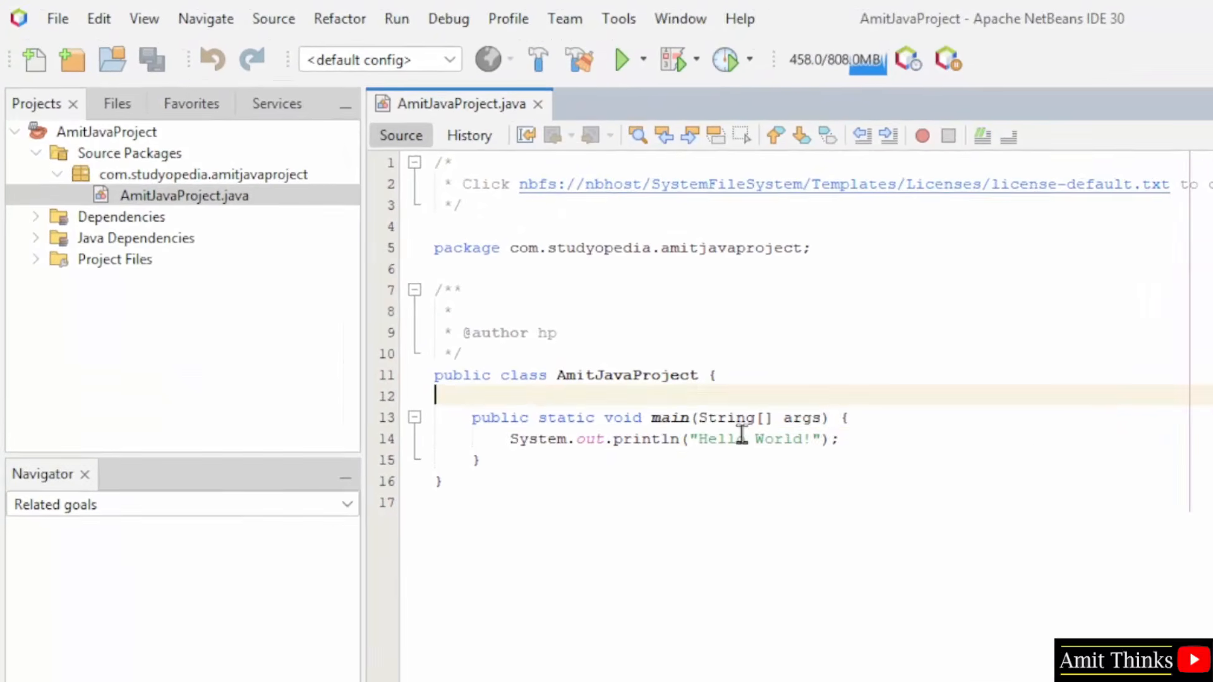
click(742, 435)
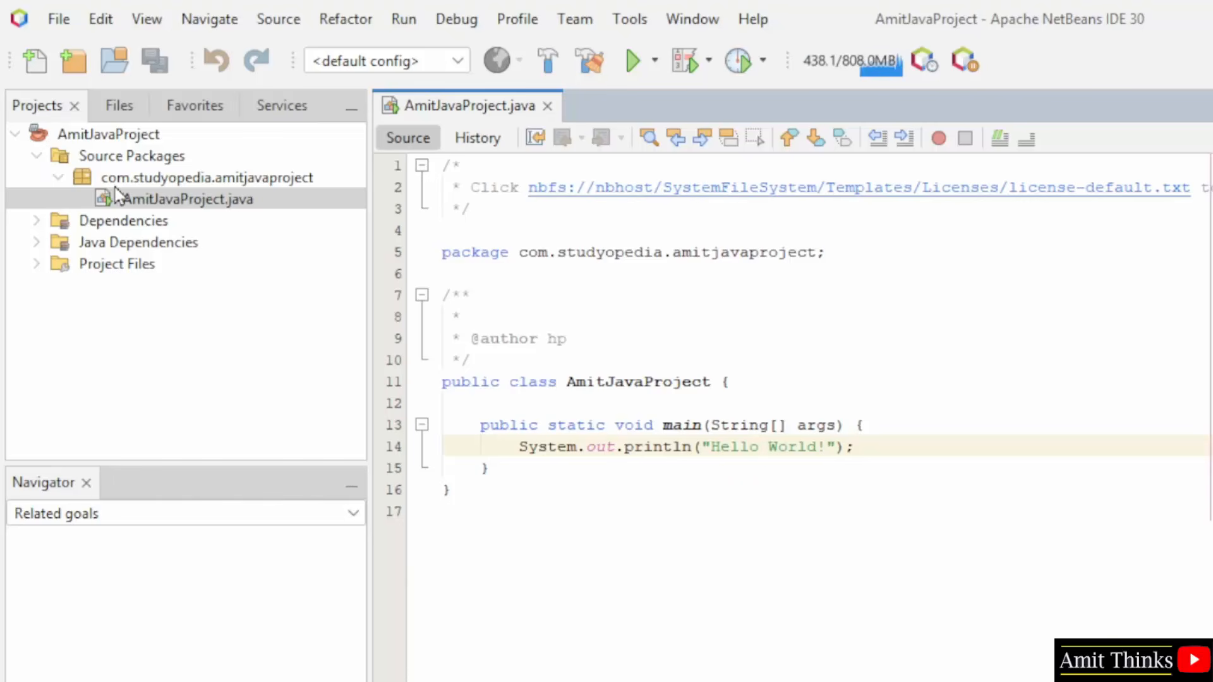
click(159, 180)
click(219, 201)
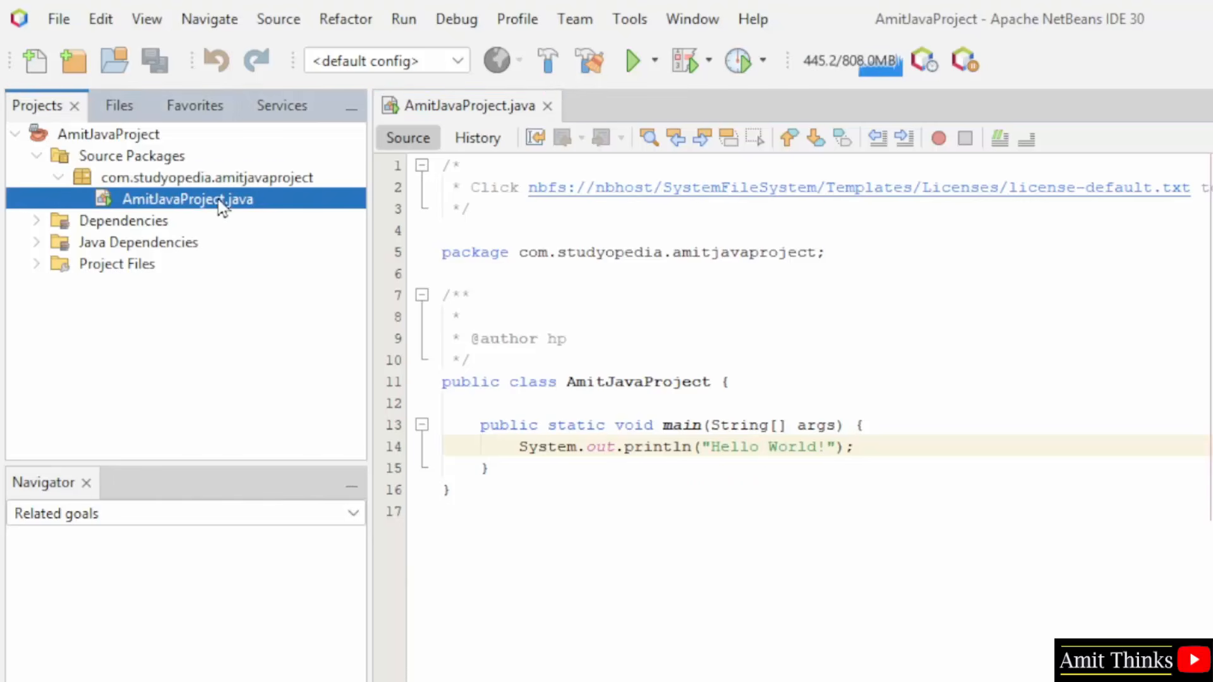
click(175, 181)
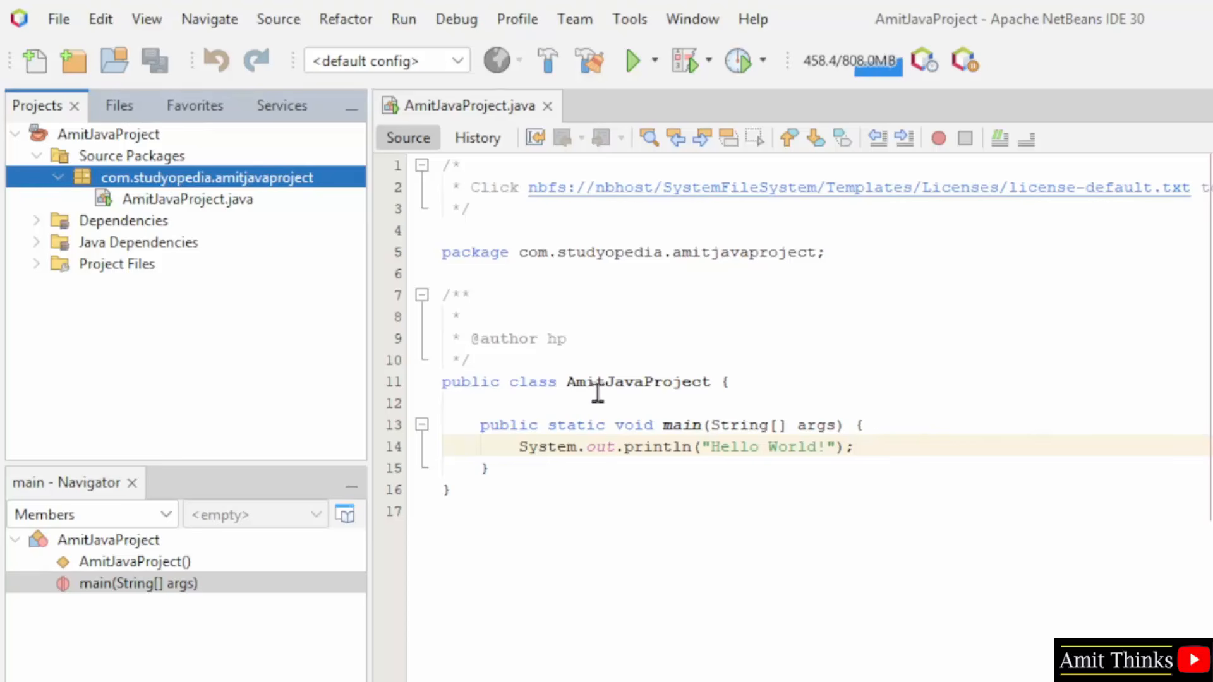
drag(568, 382, 693, 381)
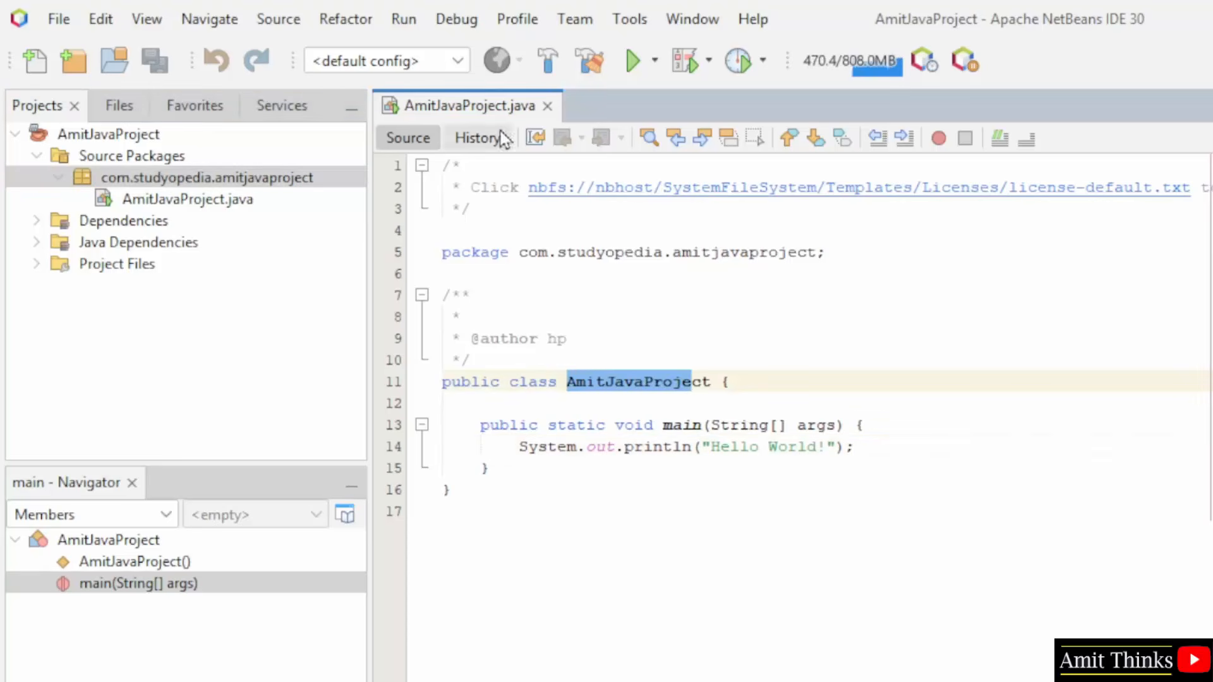
click(605, 431)
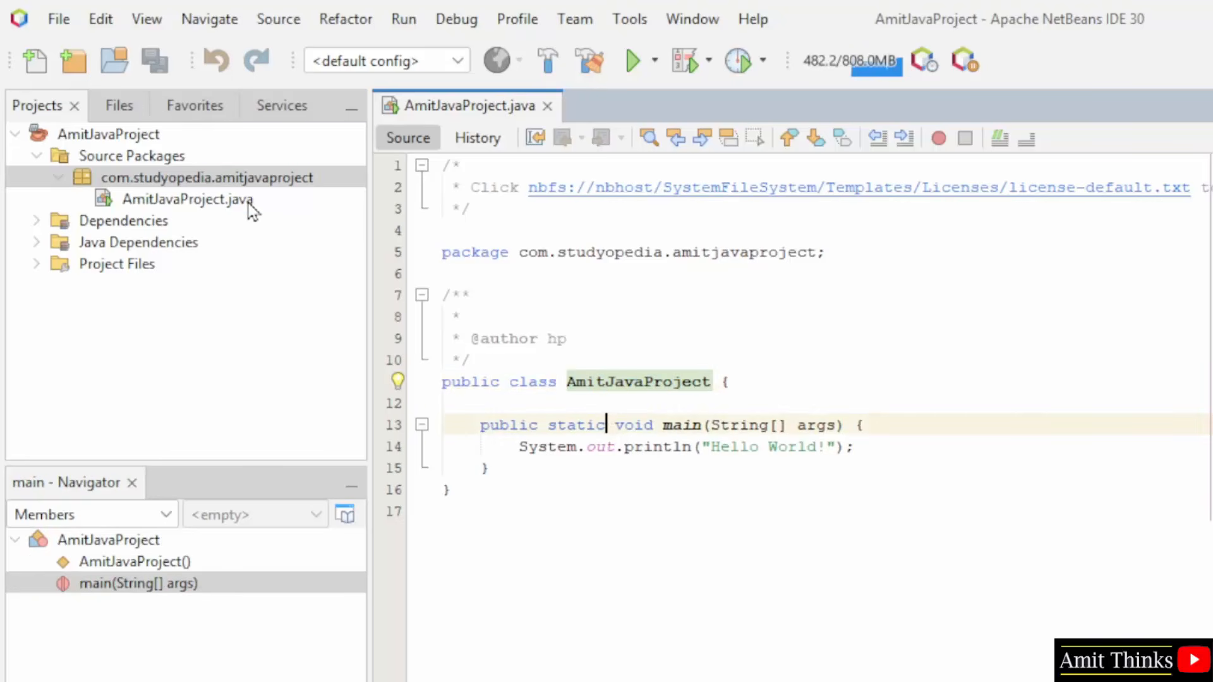
Rename the AmitJavaProject class to Demo by refactoring its source file
click(231, 202)
right_click(221, 207)
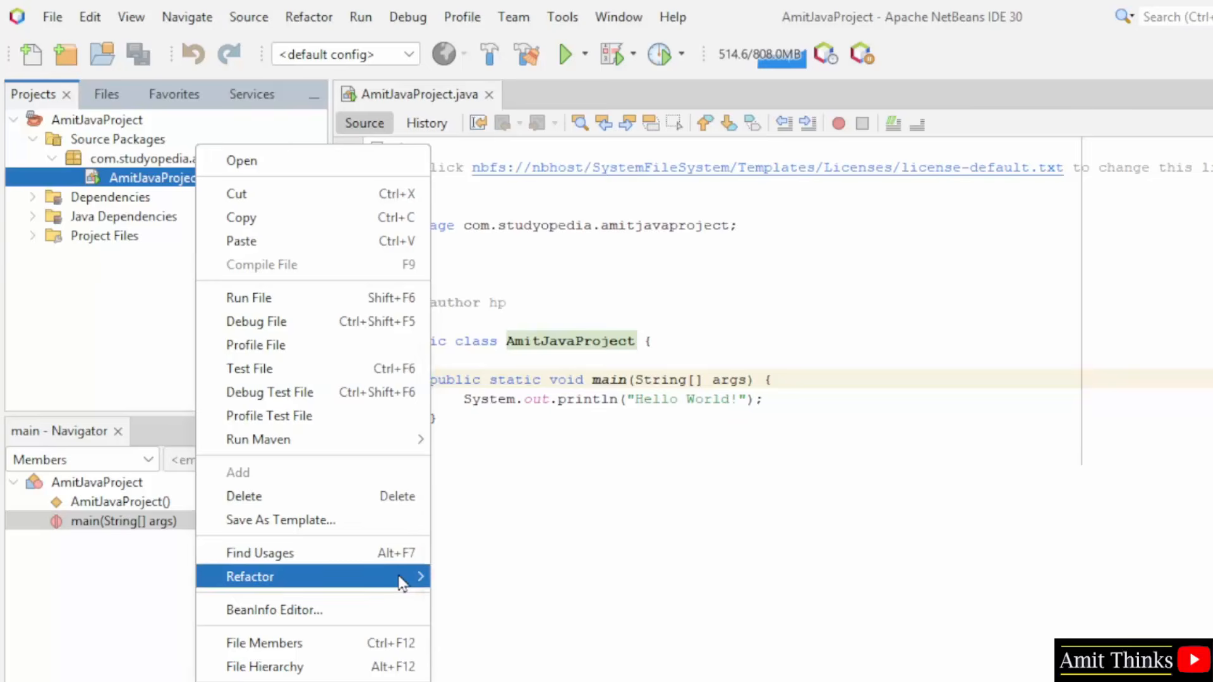
mouse_move(401, 578)
click(516, 104)
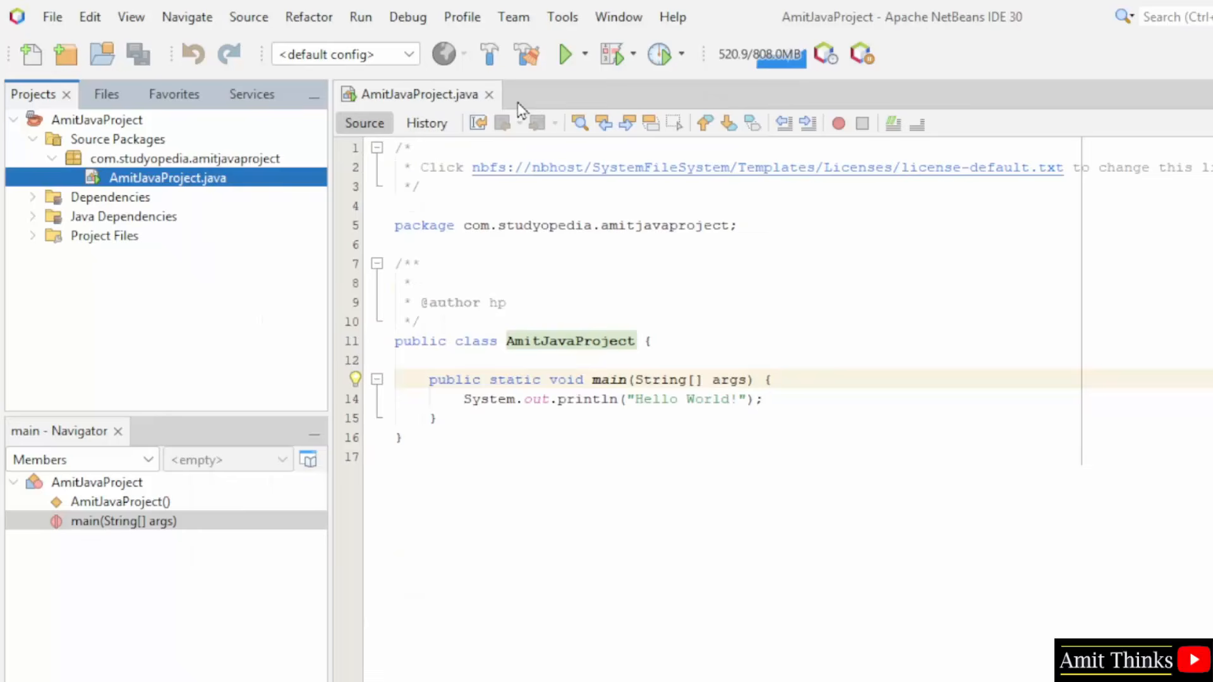
text(Demo)
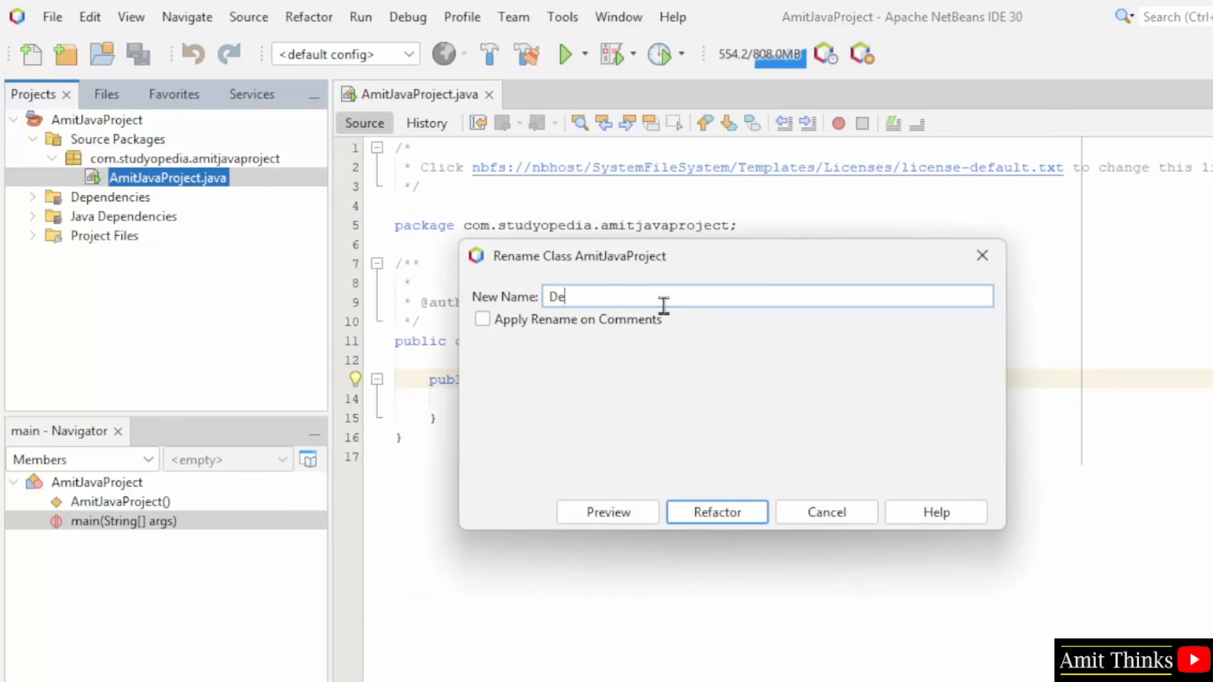
click(704, 513)
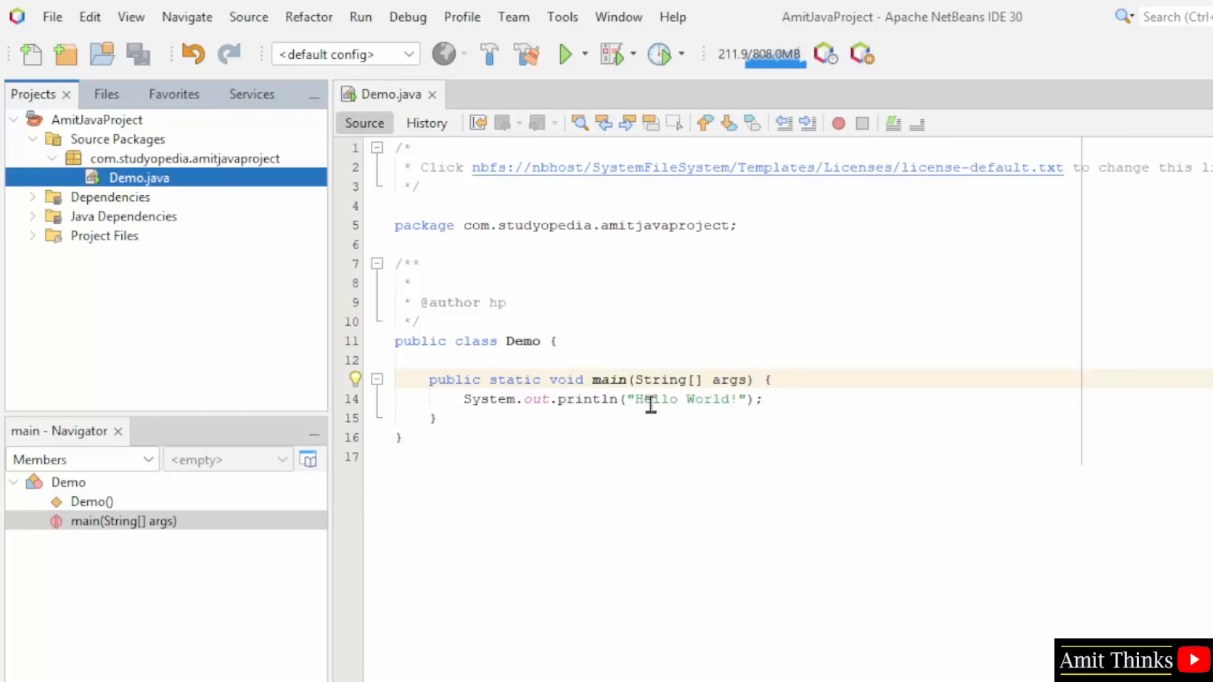
Replace the "Hello World!" text in the println statement with the author's full name and save all files
drag(635, 399, 714, 411)
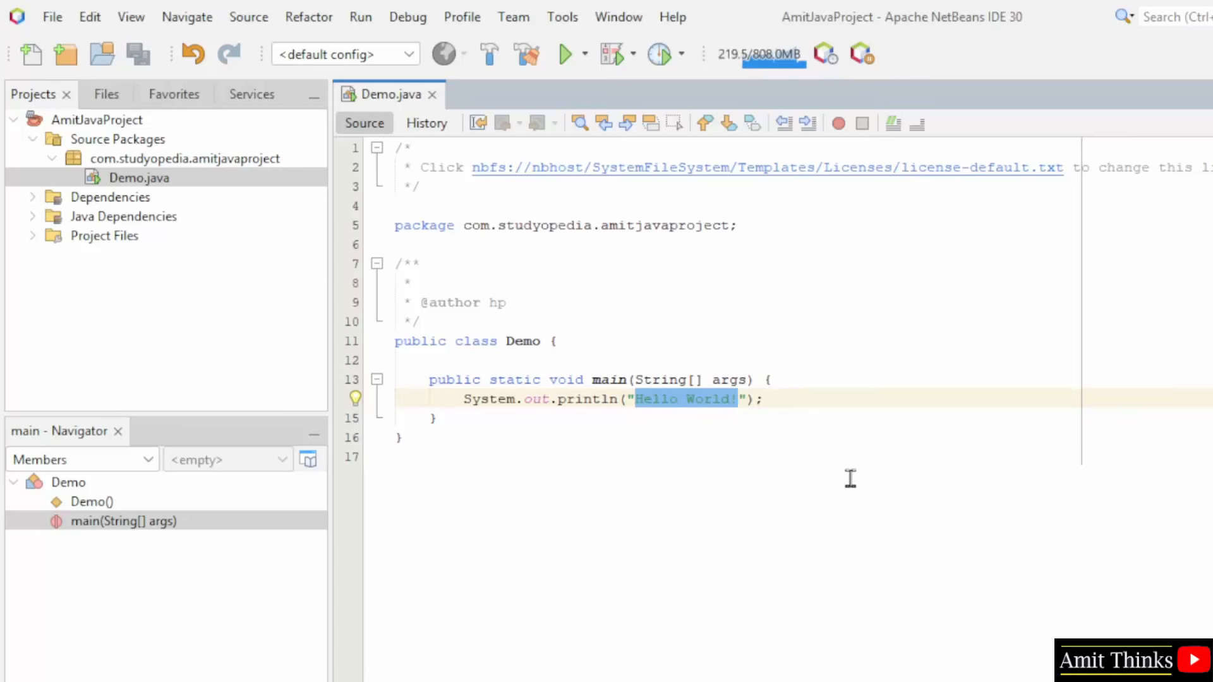
key(Delete)
text(Amit Diwan)
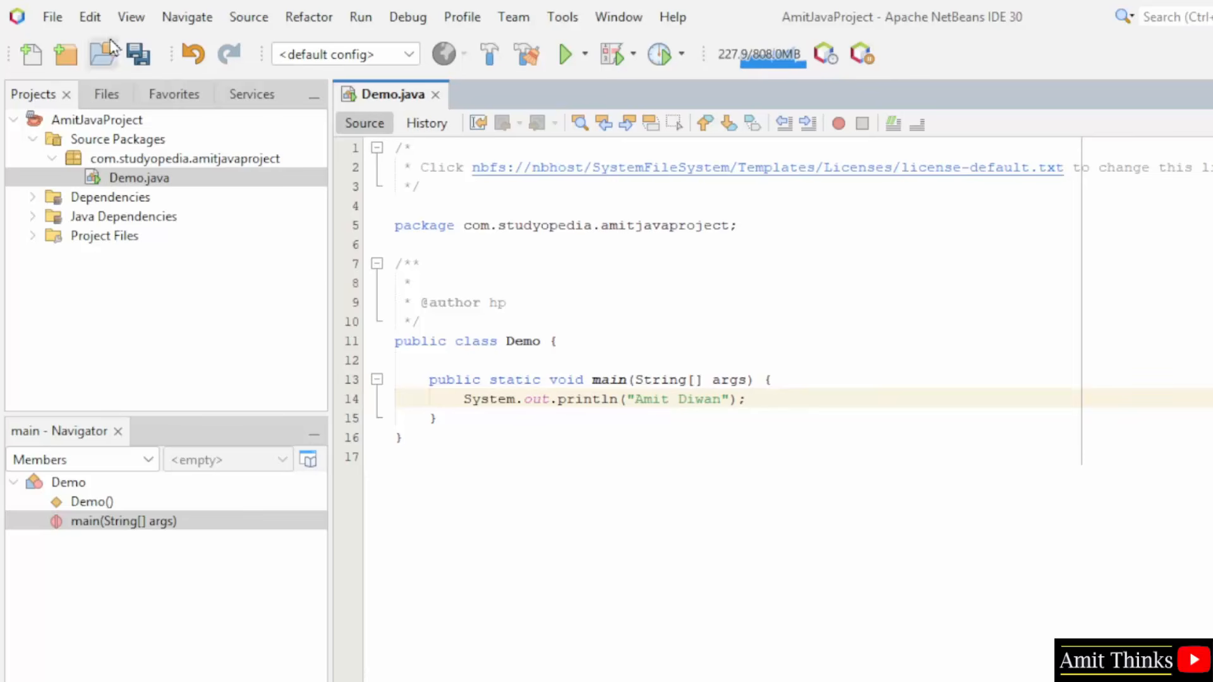
click(49, 19)
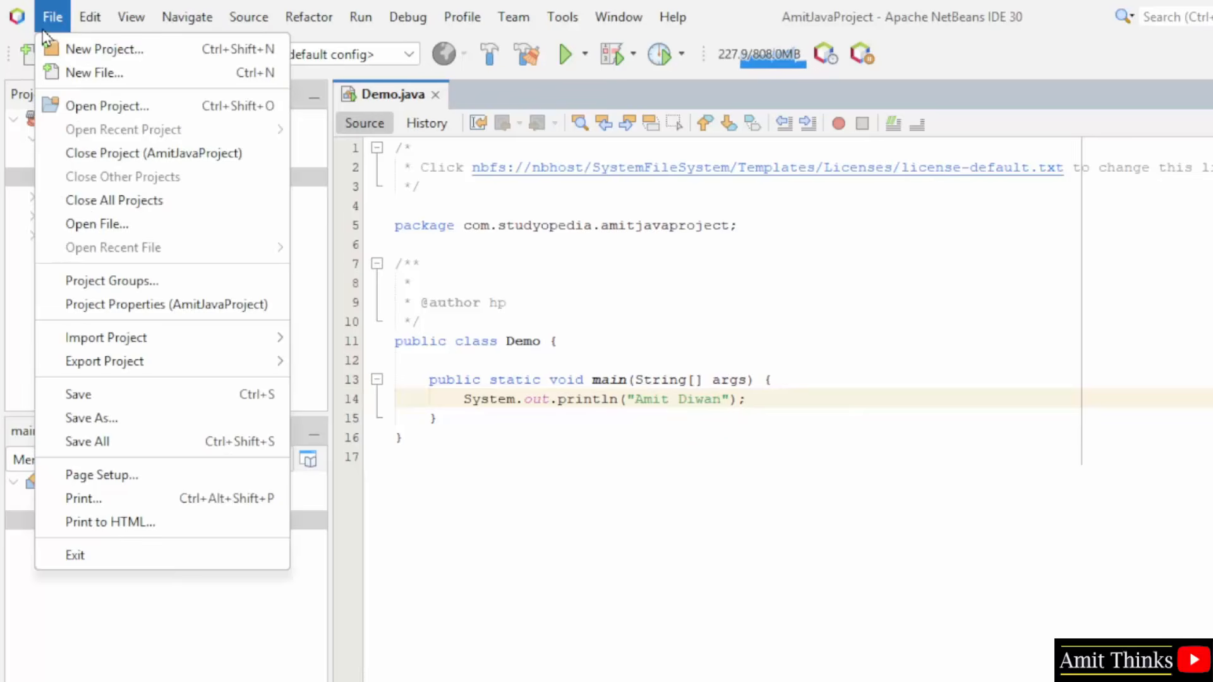
click(150, 441)
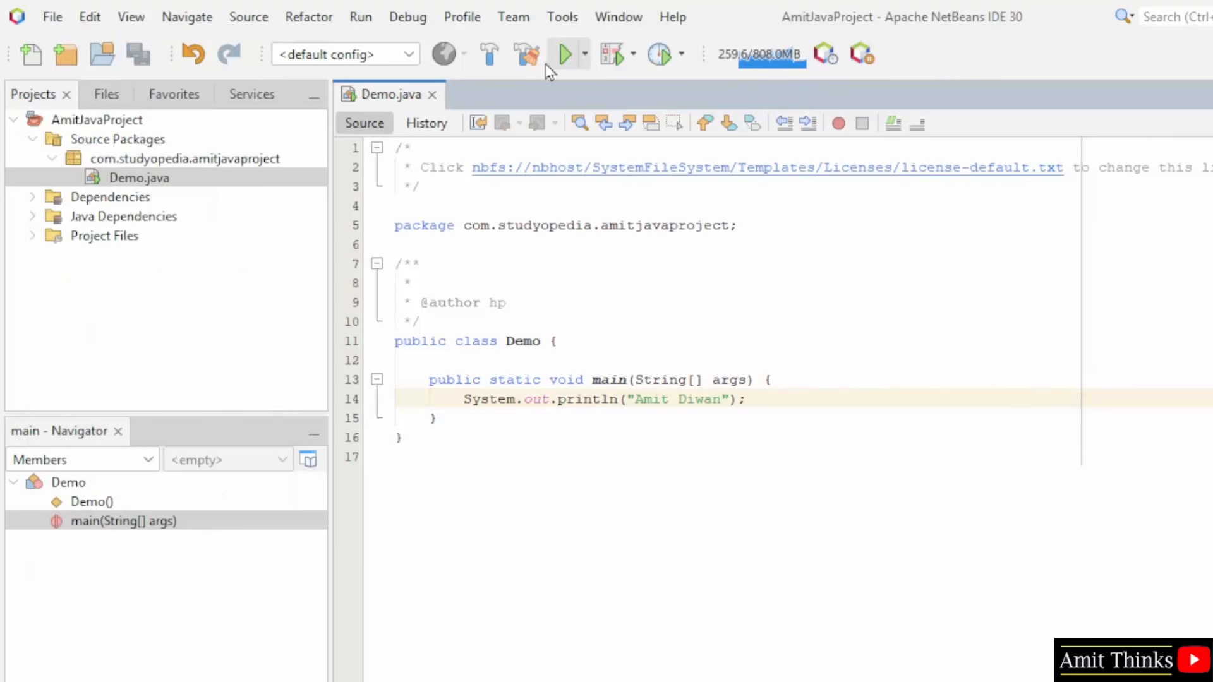
Run the project and enlarge the output pane to show more of the run results
click(560, 62)
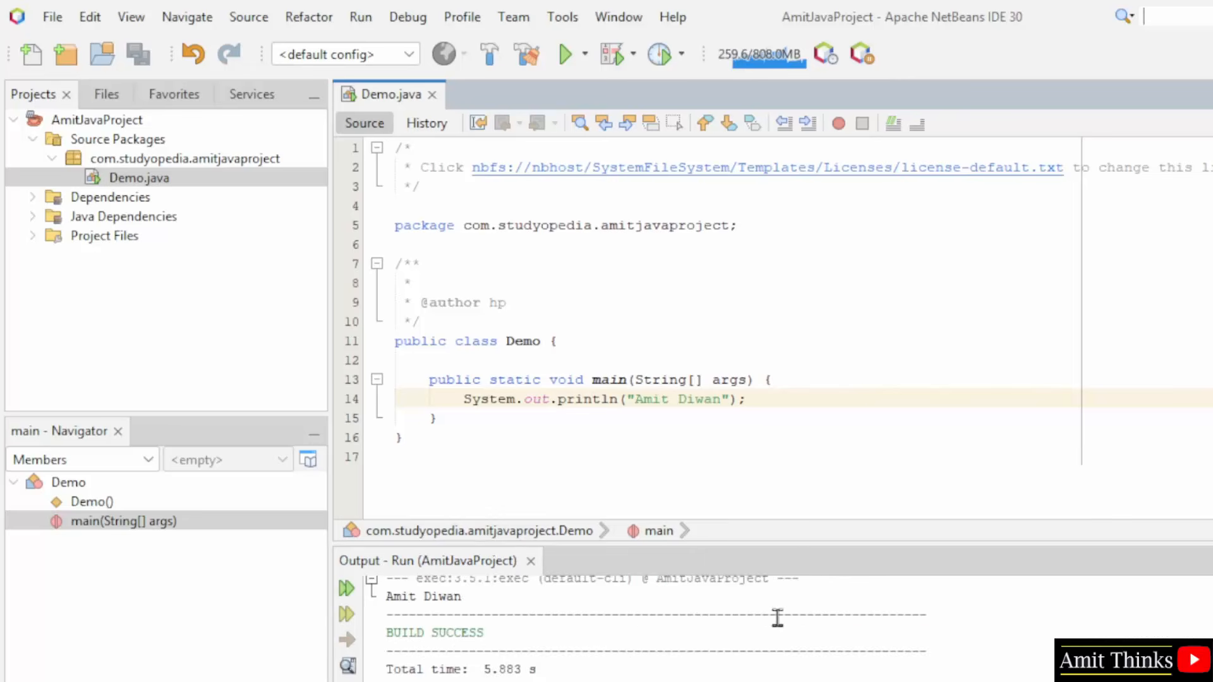
click(796, 519)
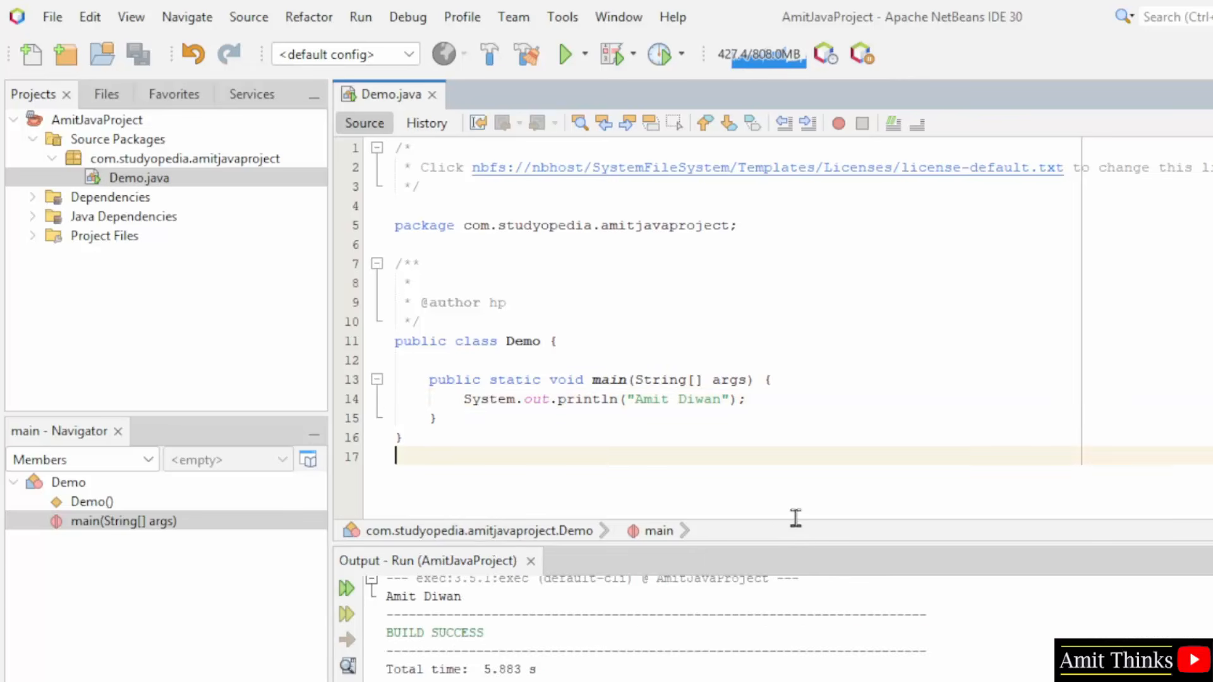
drag(789, 544, 774, 471)
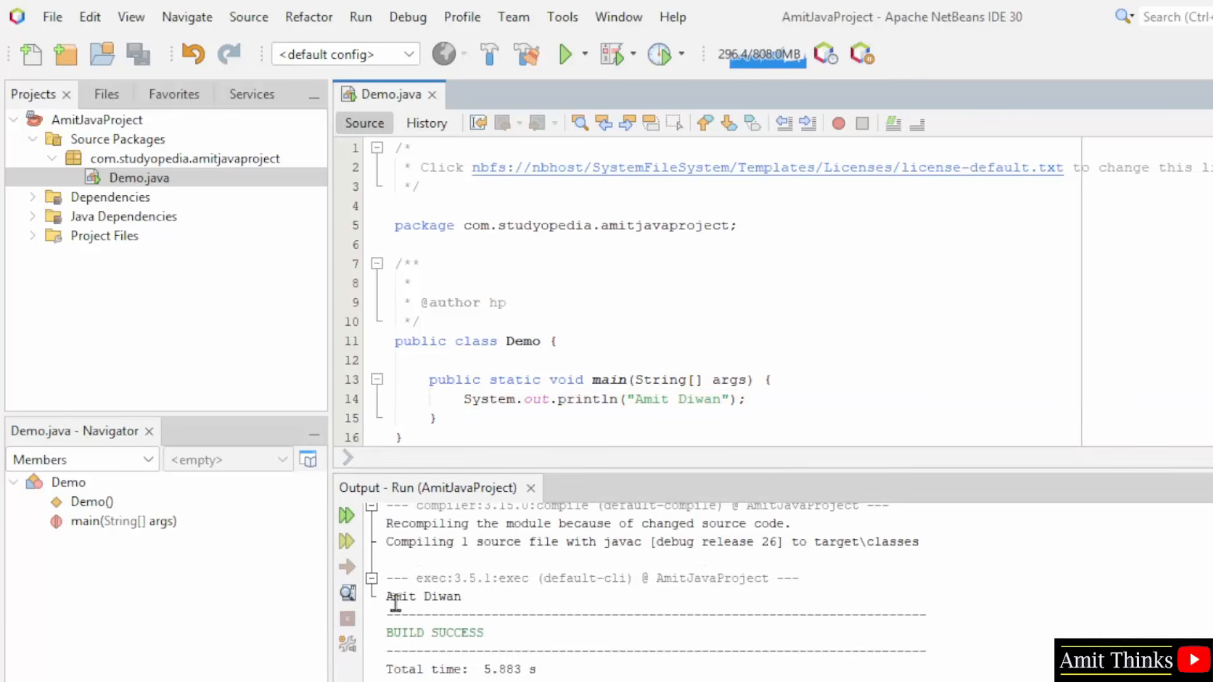
Compare the printed line in the run output with the System.out.println statement and its string in Demo.java
drag(385, 599, 520, 601)
drag(633, 399, 732, 399)
triple_click(499, 401)
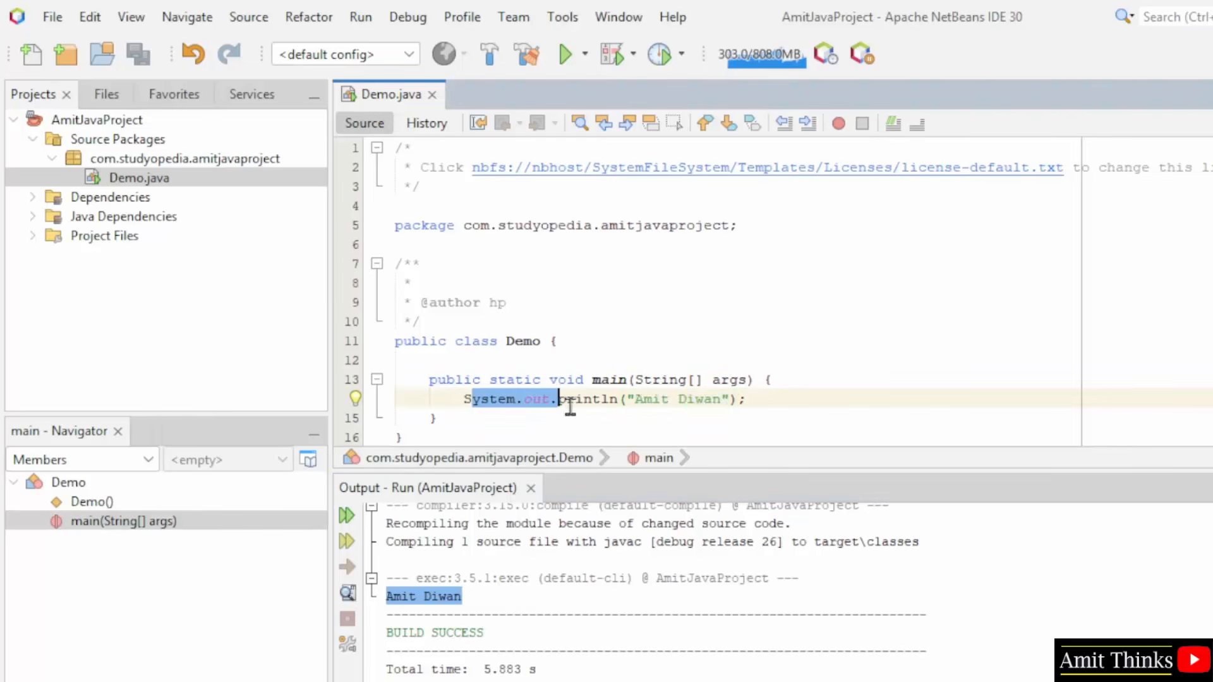
drag(635, 399, 723, 410)
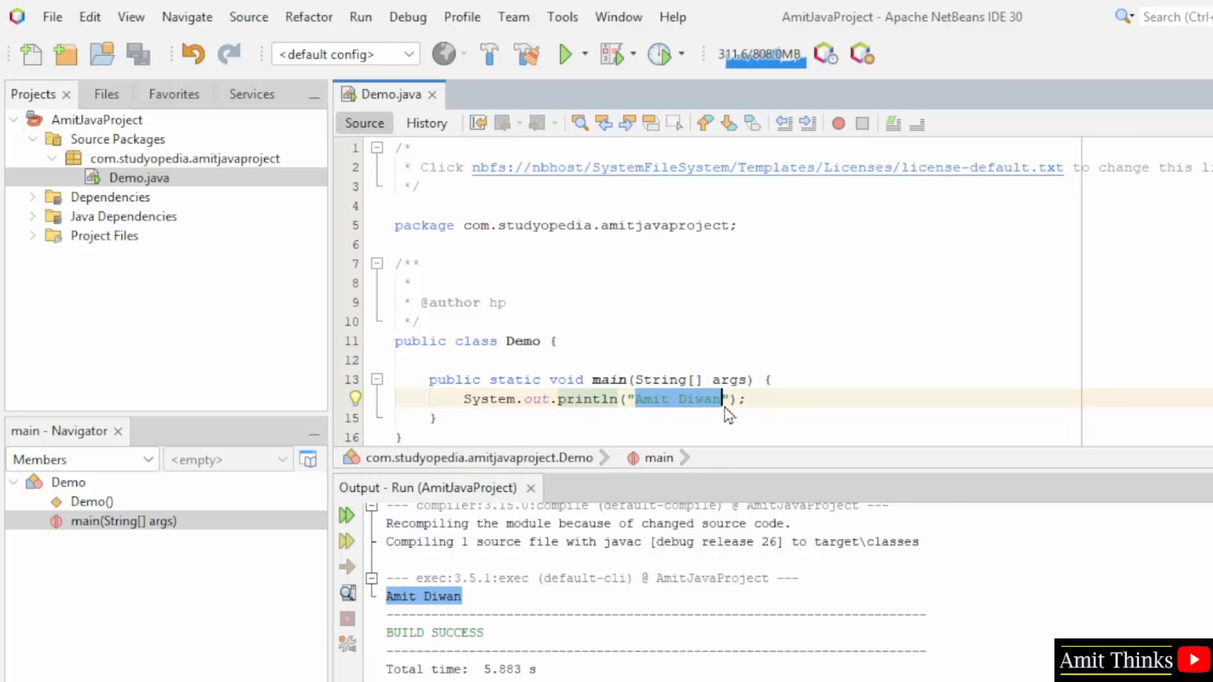